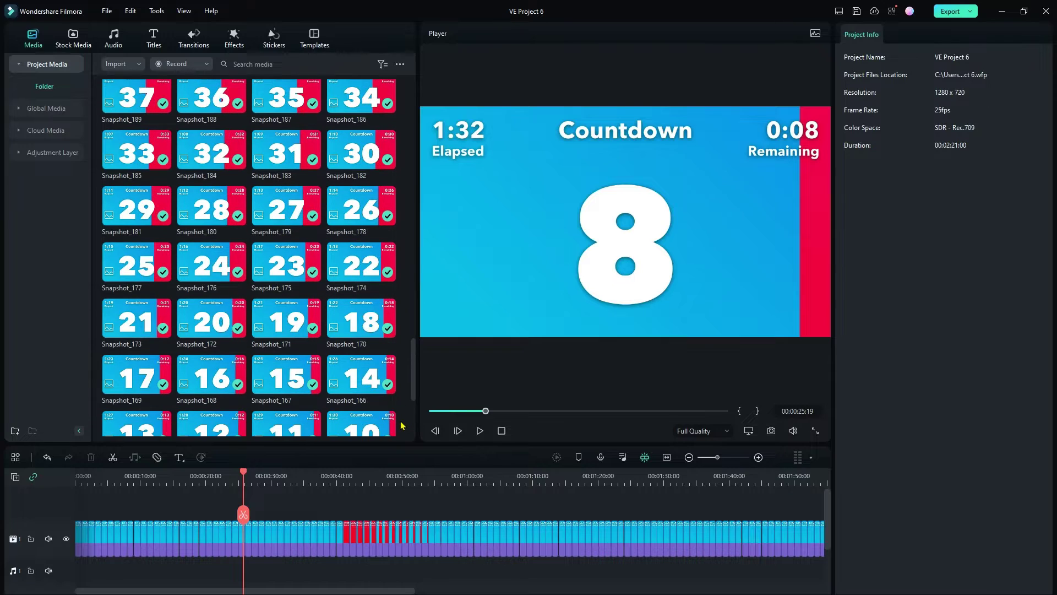
- Scroll the Filmora media bin, then skip the YouTube countdown video ahead to about 81
{"action": "scroll", "coordinate": [403, 425], "scroll_direction": "up", "scroll_amount": 6}
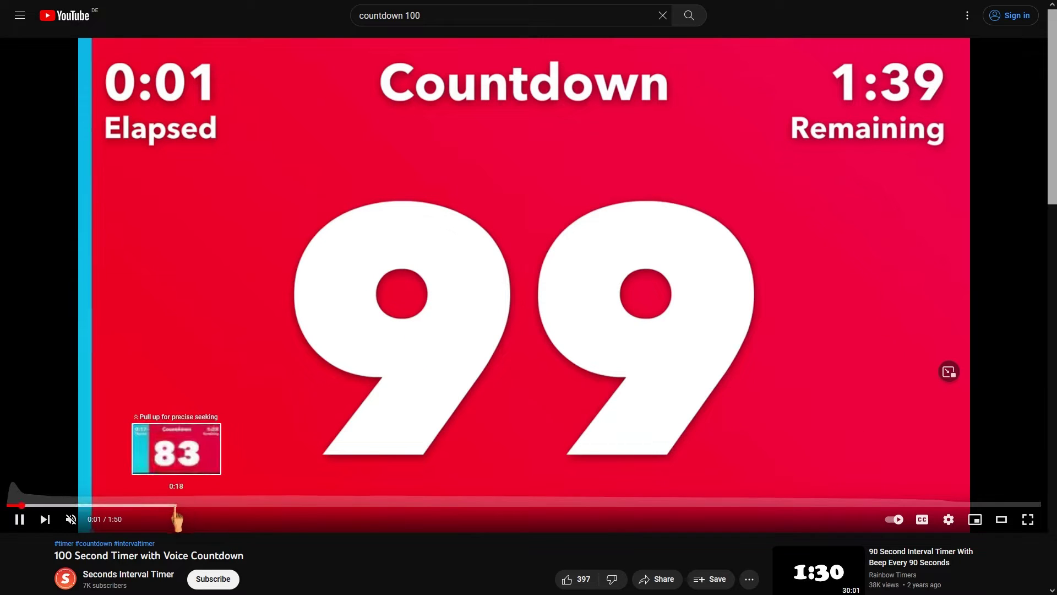
{"action": "left_click", "coordinate": [172, 505]}
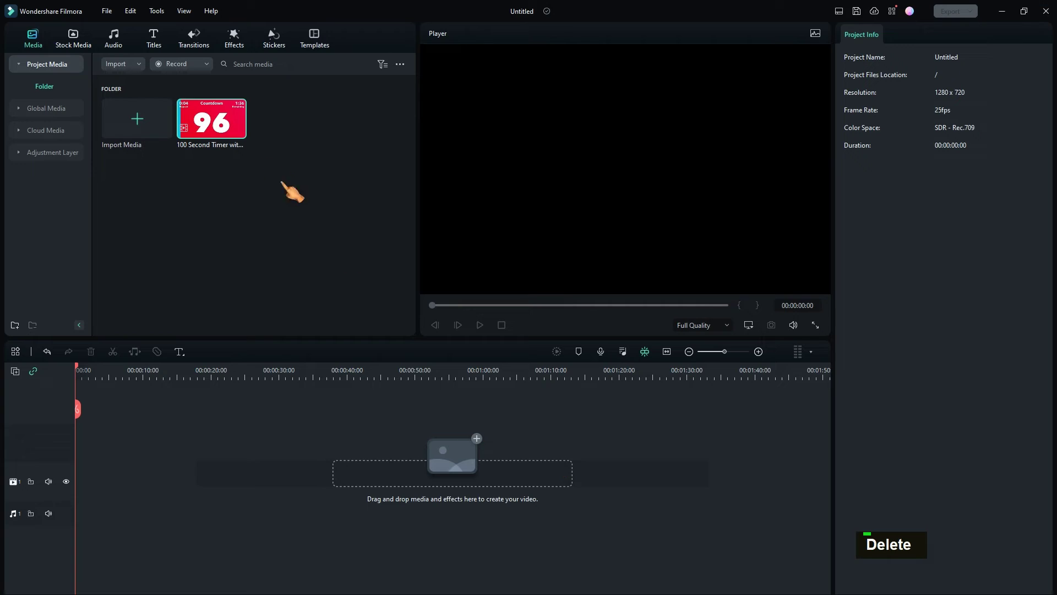
- Add the 100 second timer clip to the Filmora timeline and deselect it
{"action": "left_click", "coordinate": [239, 130]}
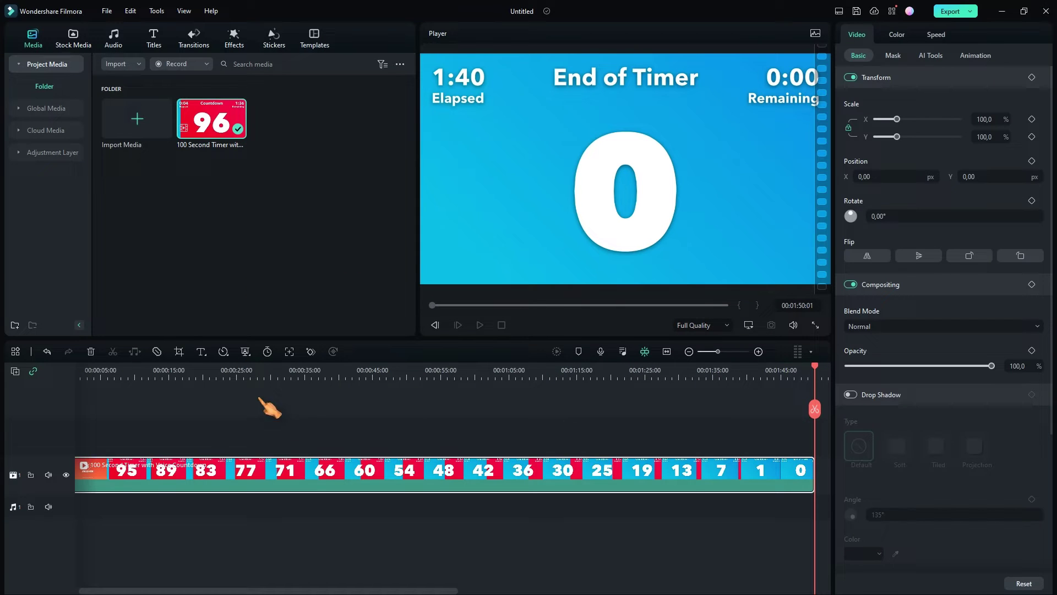
{"action": "middle_click", "coordinate": [279, 465]}
{"action": "left_click", "coordinate": [258, 419]}
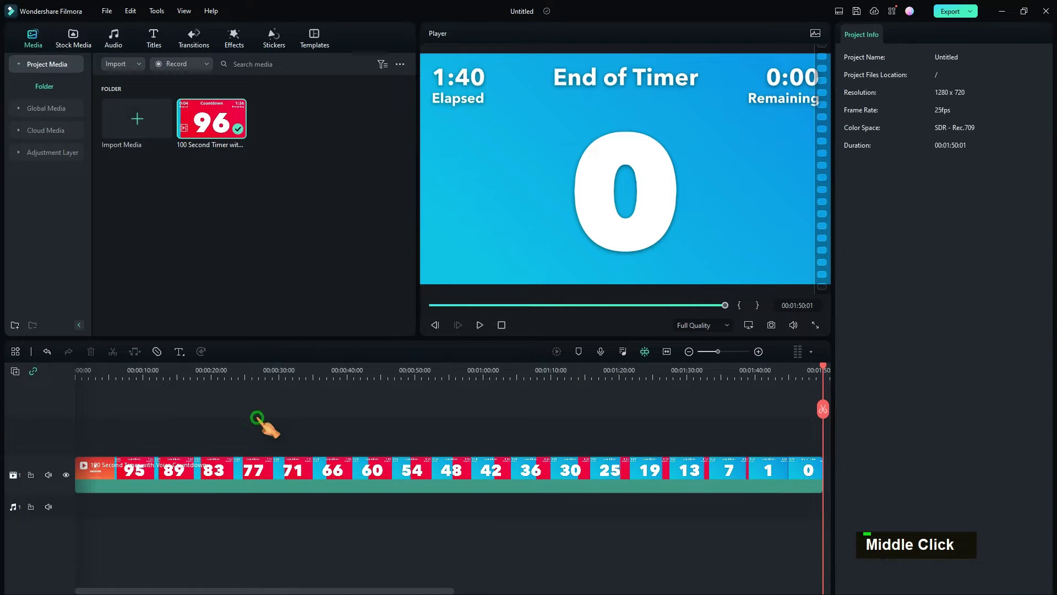
- Play the countdown to the 64 frame and save it as a PNG snapshot in D:/Snapshots
{"action": "left_click", "coordinate": [294, 375]}
{"action": "key", "text": "space"}
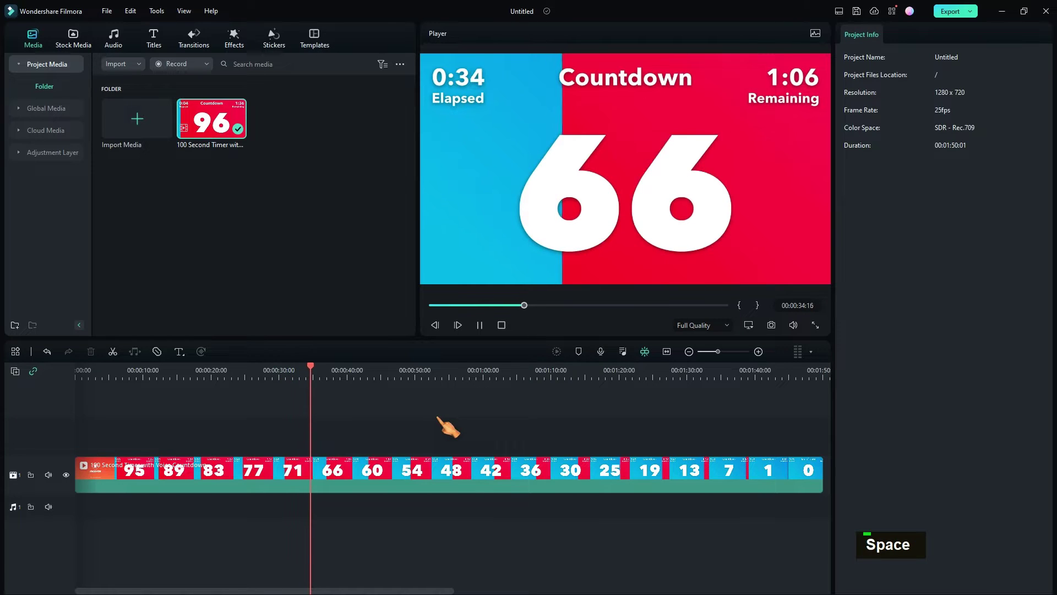
{"action": "key", "text": "space"}
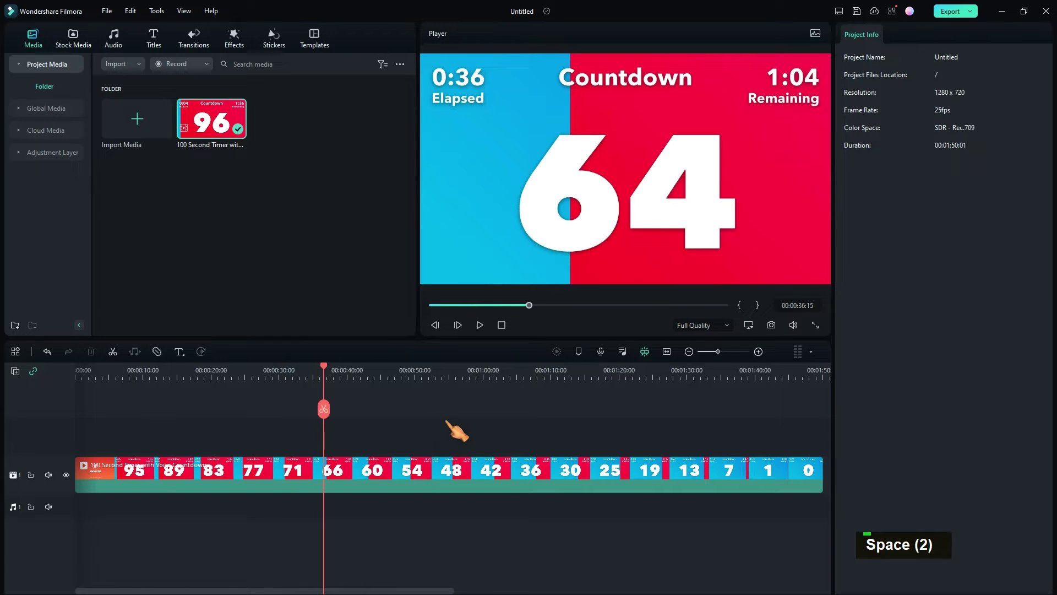
{"action": "left_click", "coordinate": [772, 325]}
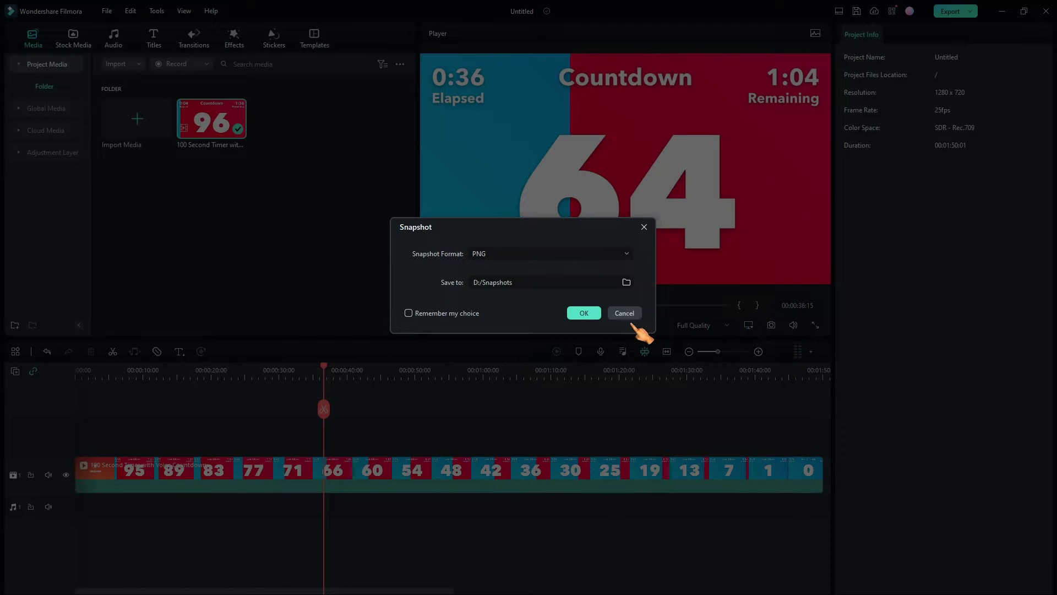
{"action": "left_click", "coordinate": [586, 314]}
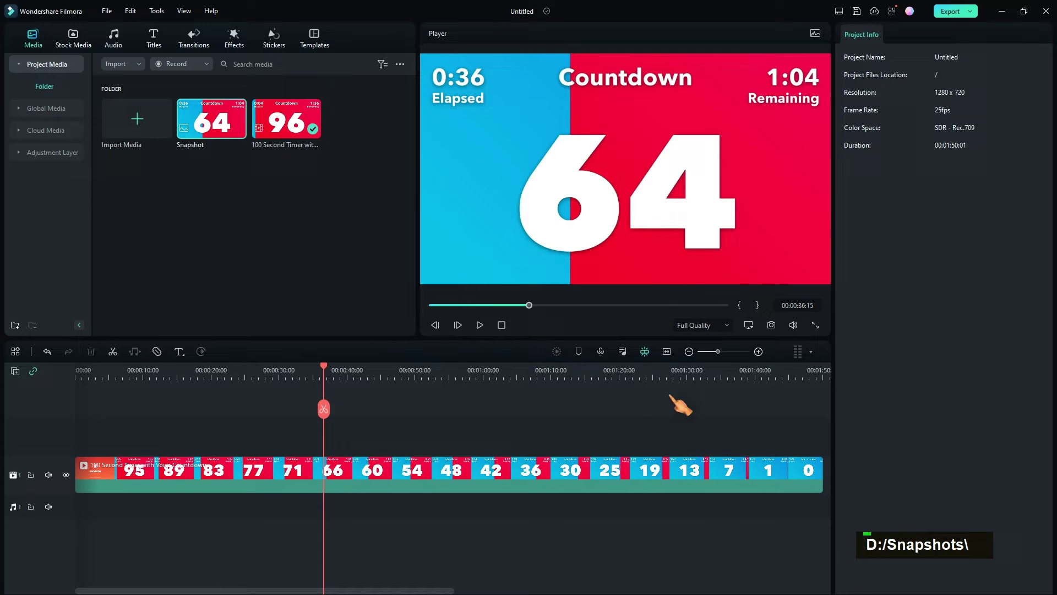
- Search Filmora's keyboard shortcuts for 'sec' to find the one-second step keys, then cancel
{"action": "left_click", "coordinate": [107, 11]}
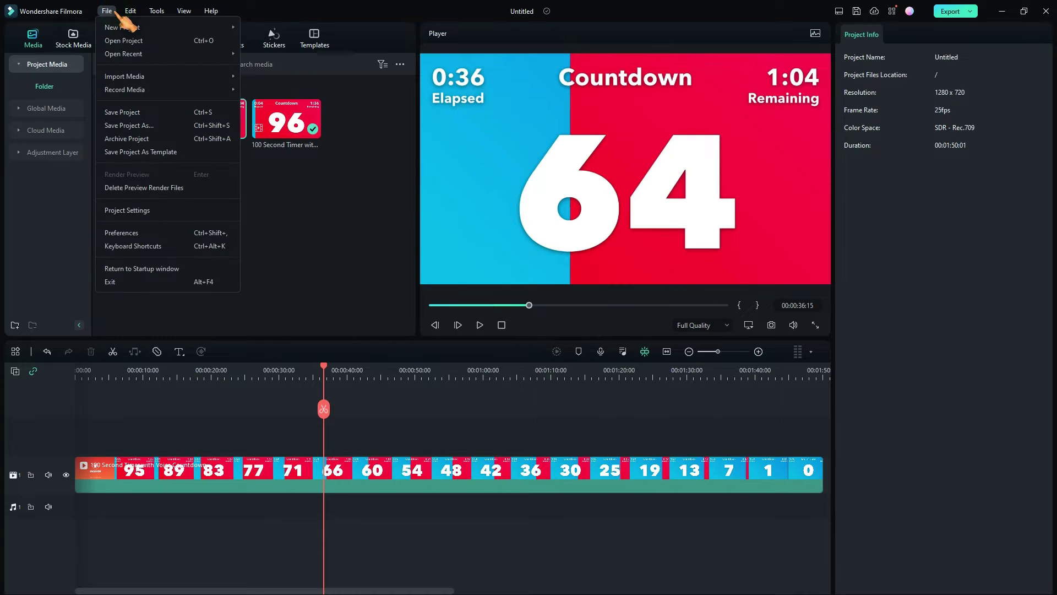
{"action": "left_click", "coordinate": [187, 246]}
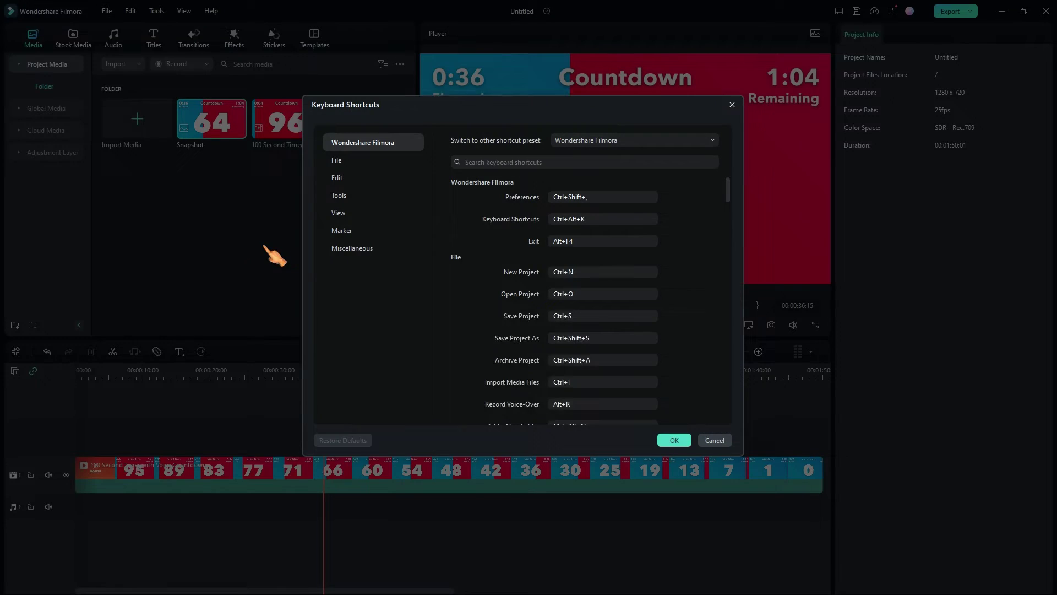
{"action": "left_click", "coordinate": [528, 162]}
{"action": "type", "text": "s"}
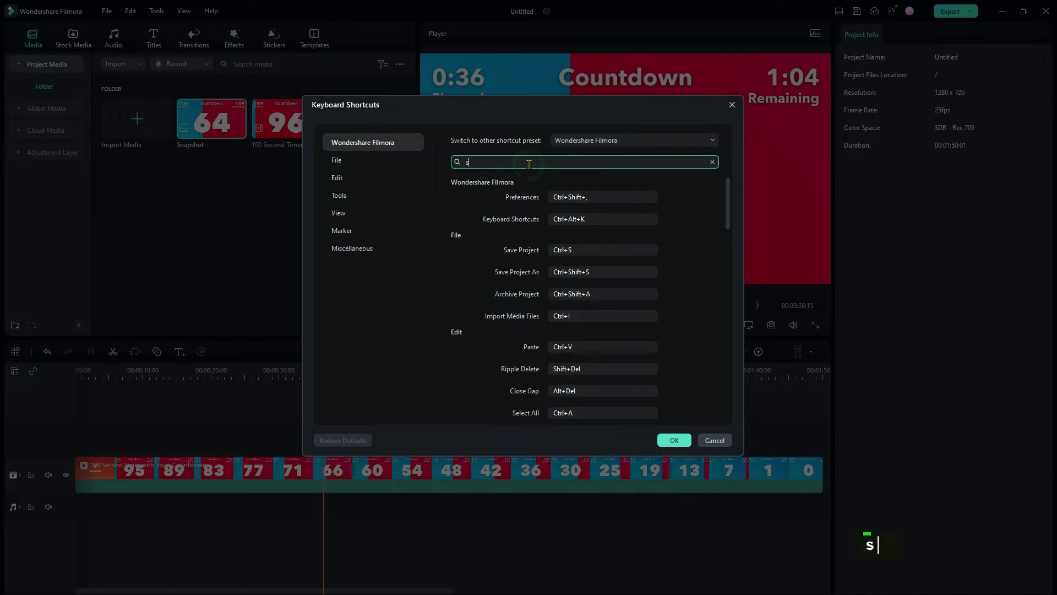
{"action": "type", "text": "ec"}
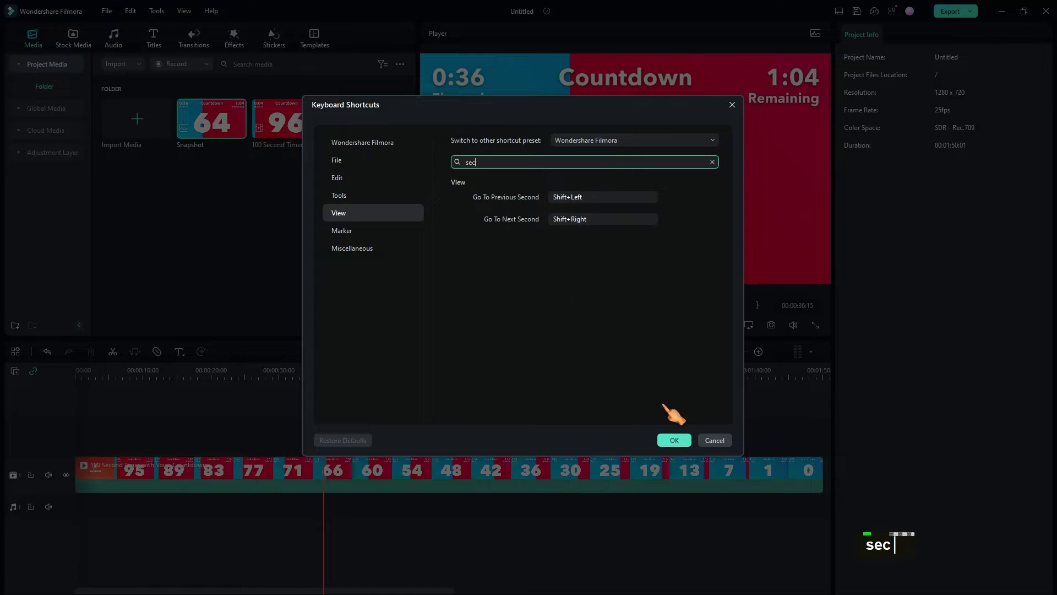
{"action": "left_click", "coordinate": [725, 439]}
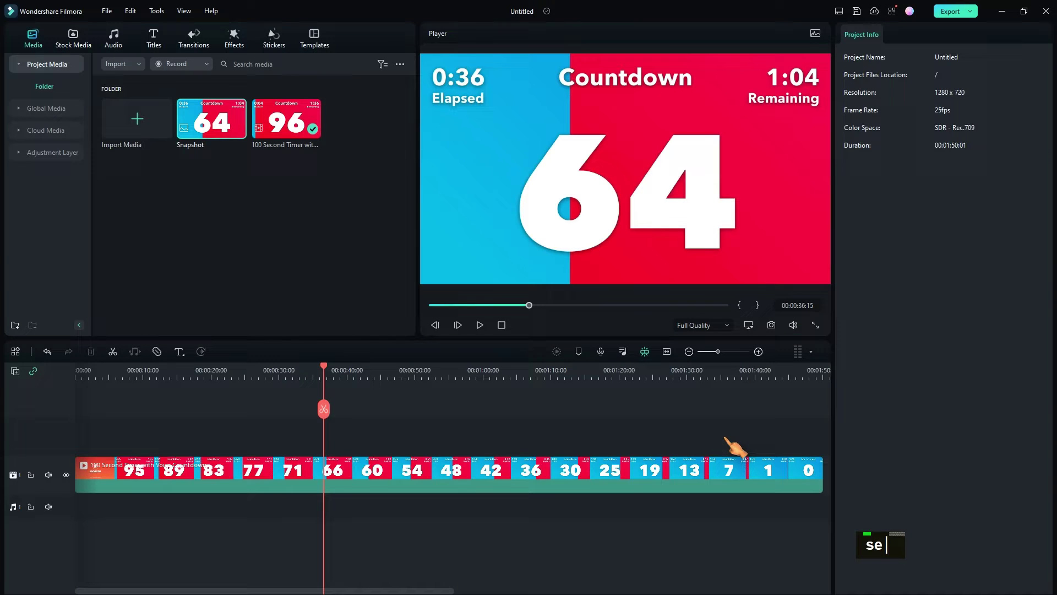
- Step back one second at a time with Shift+Left, jump to the start, and open the clip's speed options
{"action": "key", "text": "BackSpace"}
{"action": "key", "text": "shift"}
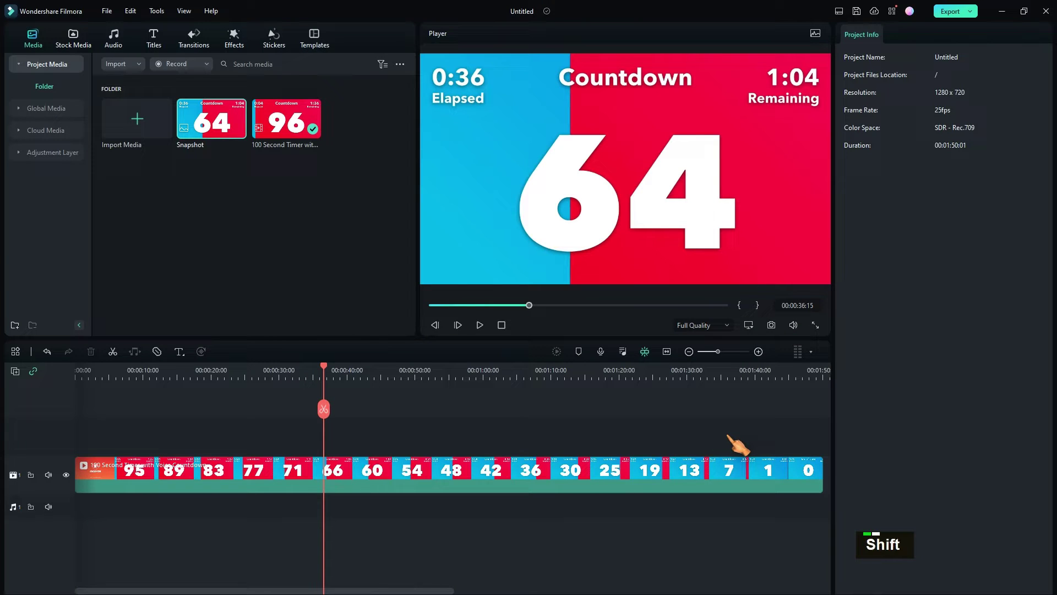
{"action": "key", "text": "shift+Left"}
{"action": "key", "text": "shift+Left"}
{"action": "key", "text": "shift+Left"}
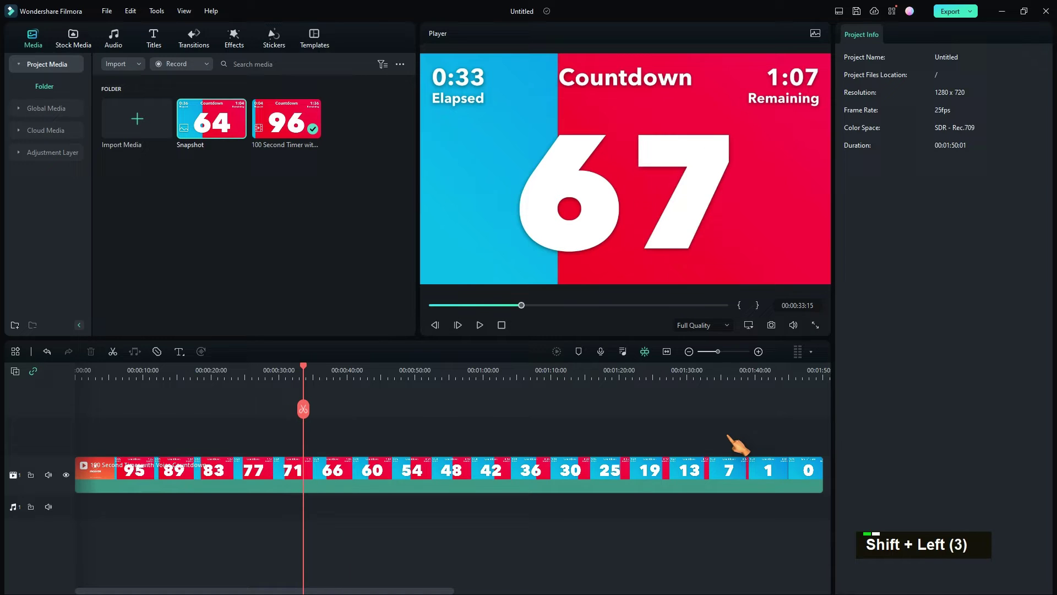
{"action": "key", "text": "shift+Left"}
{"action": "key", "text": "shift+Left"}
{"action": "key", "text": "shift+Left"}
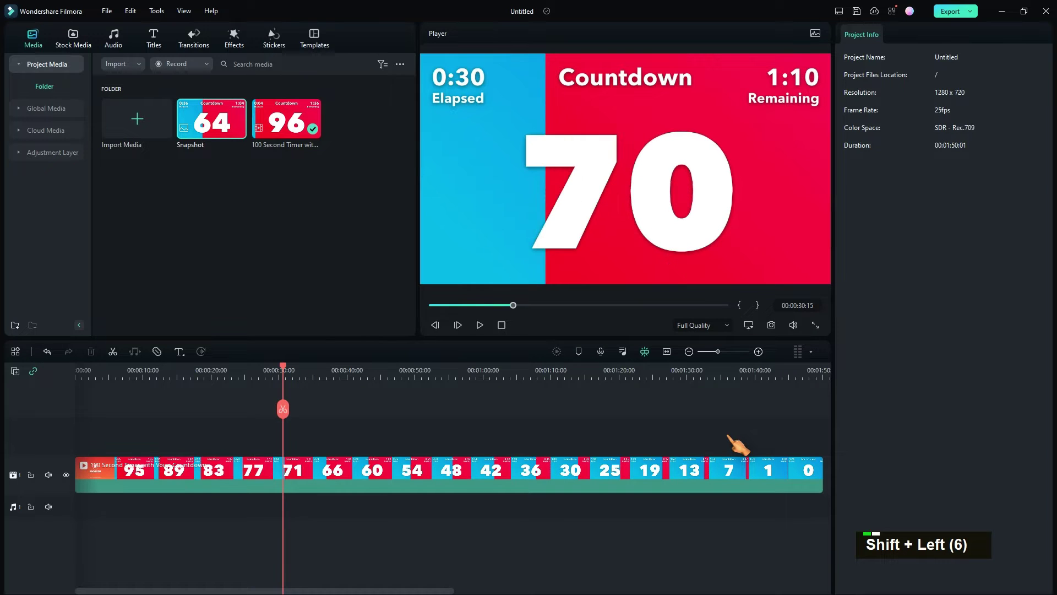
{"action": "key", "text": "shift+Left"}
{"action": "key", "text": "shift+Left"}
{"action": "key", "text": "shift+Left"}
{"action": "key", "text": "Home"}
{"action": "left_click", "coordinate": [122, 474]}
{"action": "left_click", "coordinate": [224, 351]}
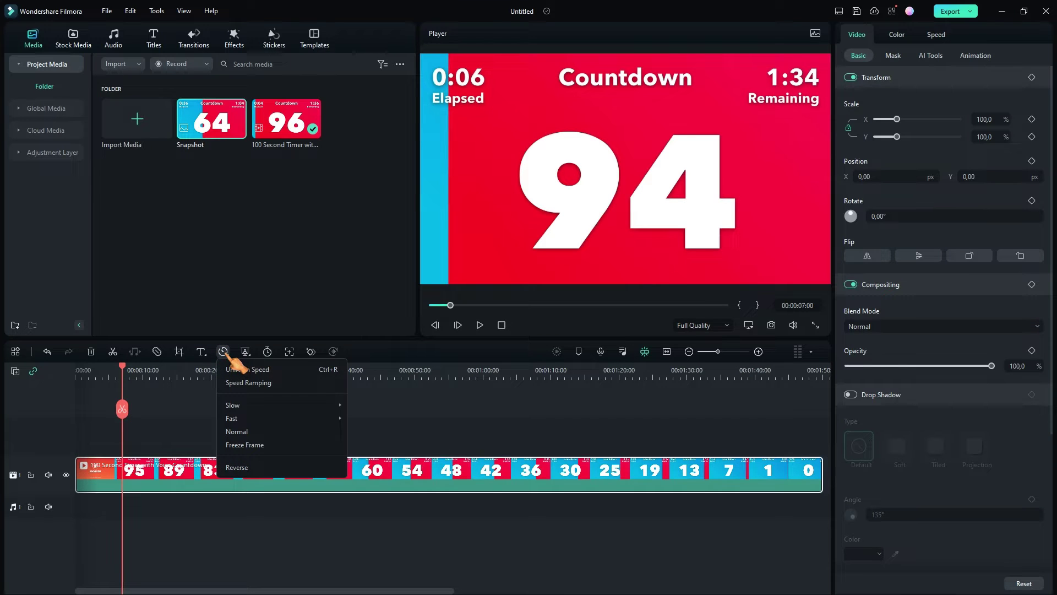
- Set the clip's speed to Reverse and preview it counting upward from 0
{"action": "left_click", "coordinate": [297, 469]}
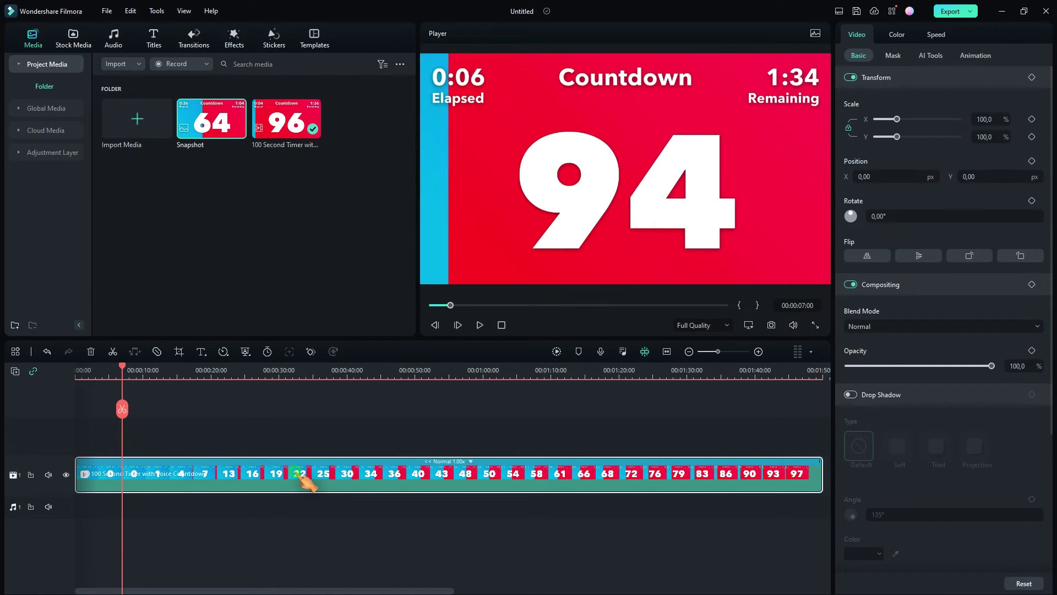
{"action": "key", "text": "space"}
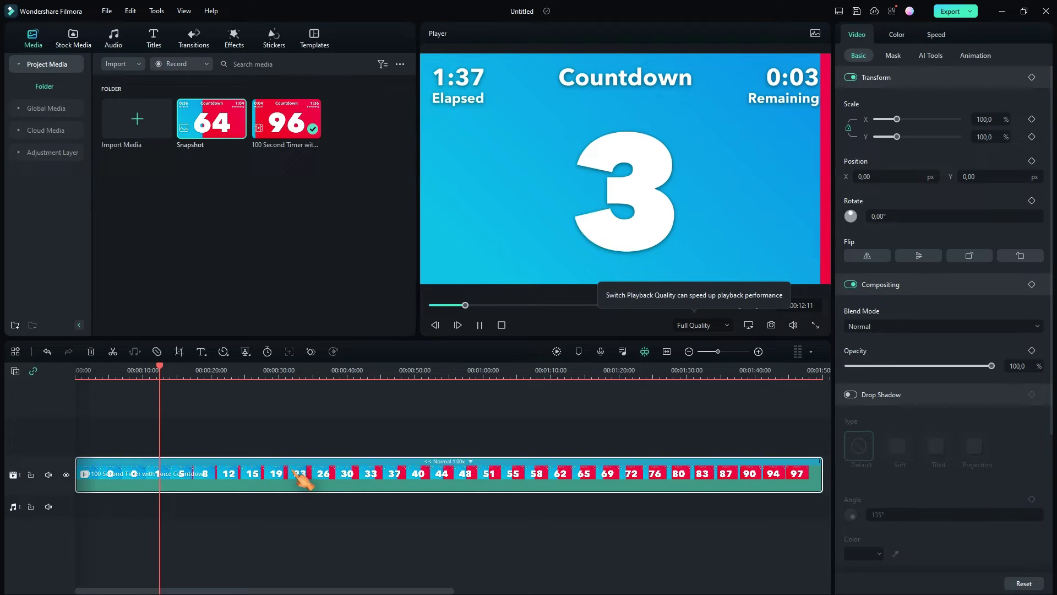
{"action": "key", "text": "space"}
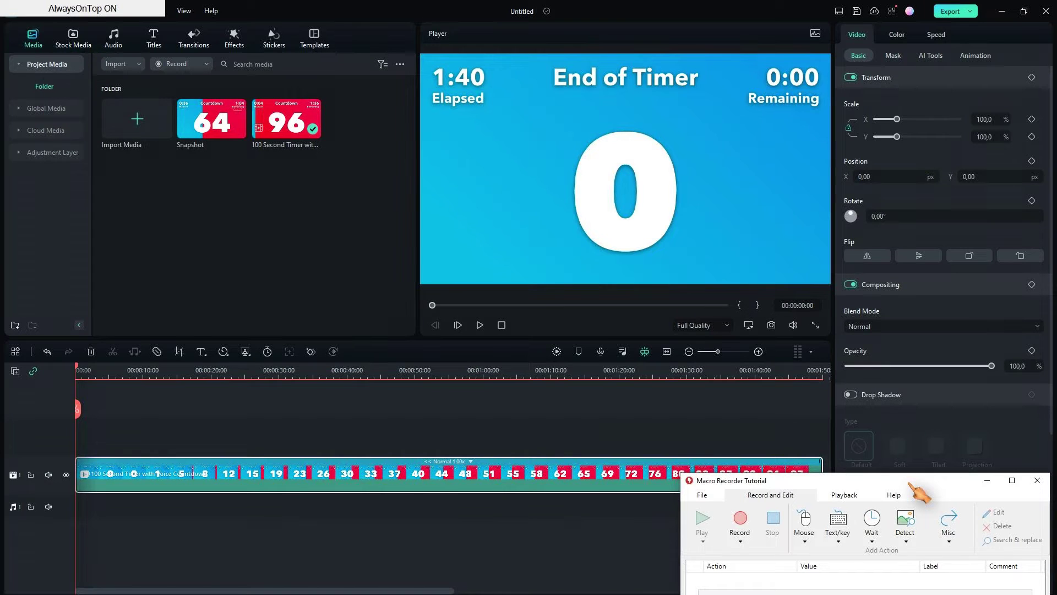
- Deselect the Filmora clip and open Macro Recorder's Misc actions list, including Repeat, Goto and Focus Window
{"action": "left_click", "coordinate": [453, 395]}
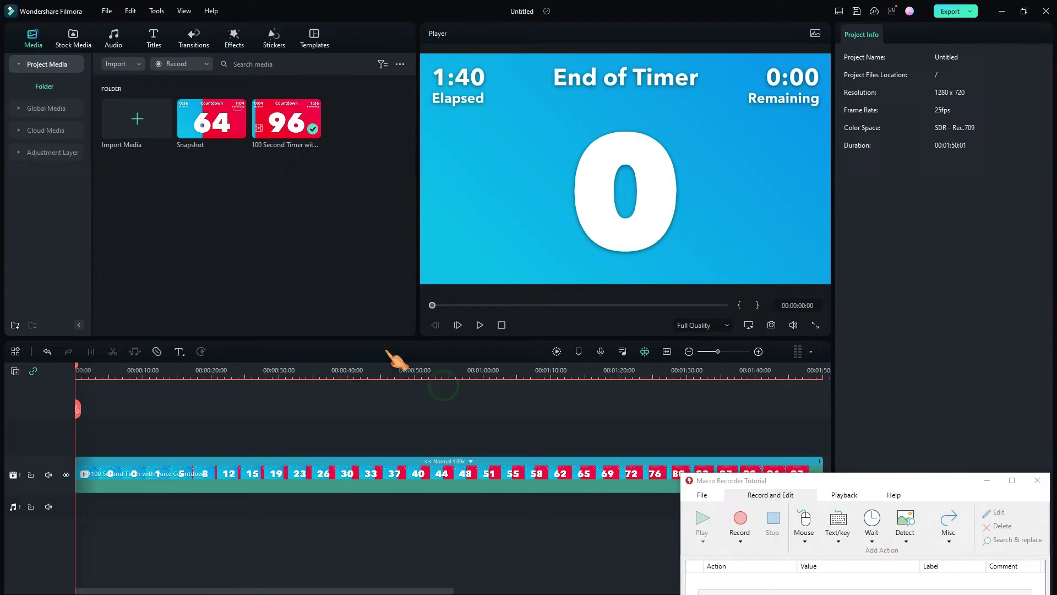
{"action": "left_click", "coordinate": [347, 293]}
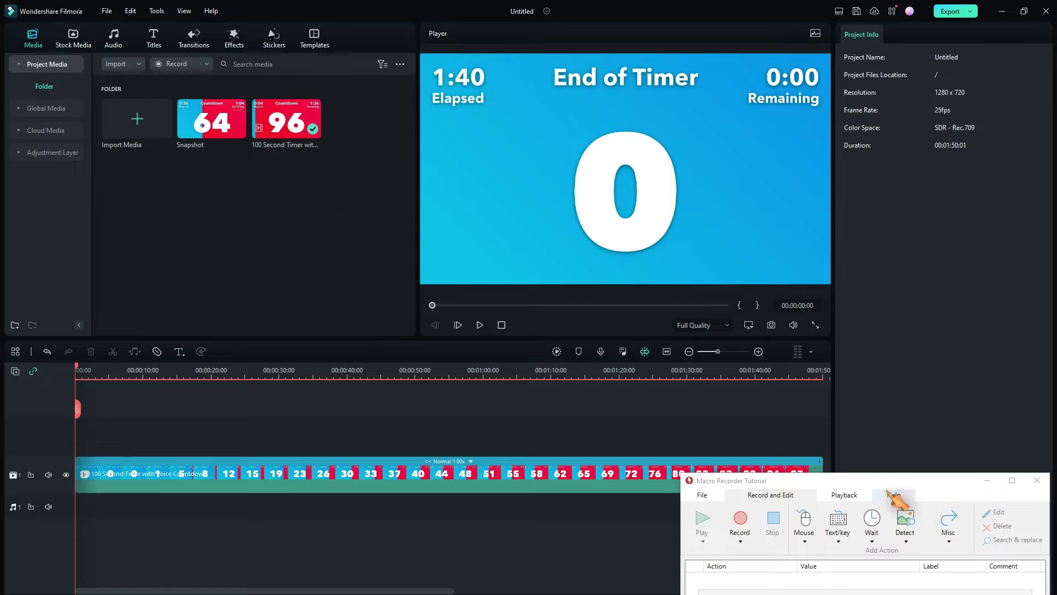
{"action": "left_click", "coordinate": [949, 541]}
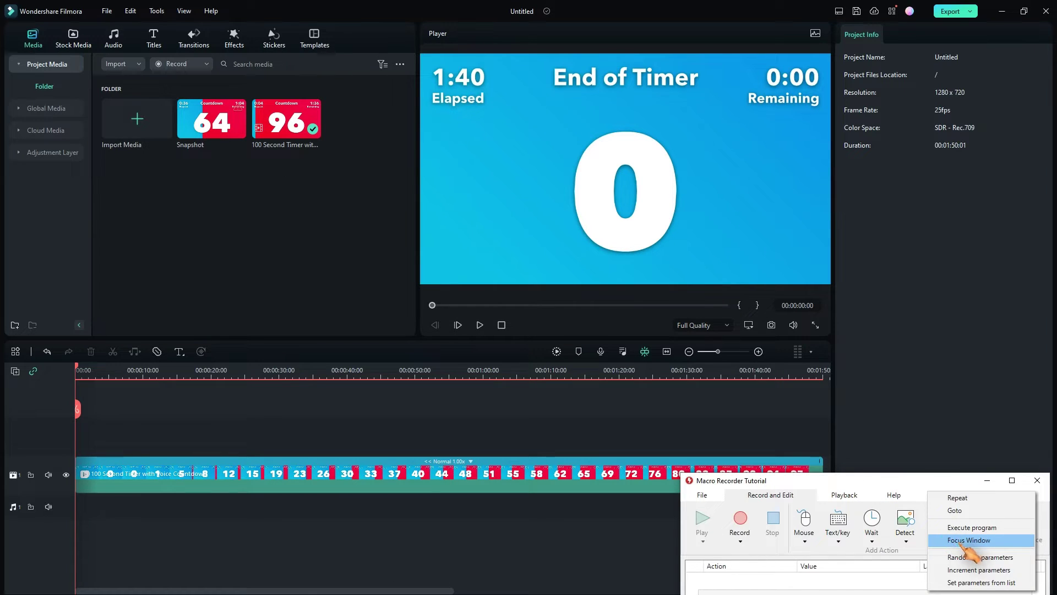
- Add a window-focus action targeting Wondershare Filmora.exe with window title set to *
{"action": "left_click", "coordinate": [1012, 542]}
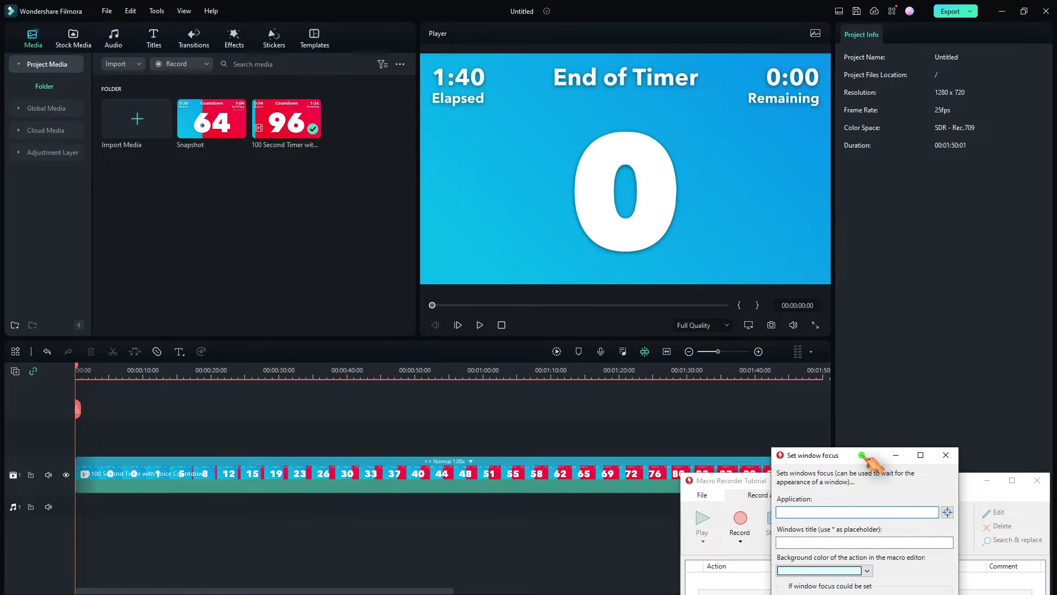
{"action": "left_click_drag", "start_coordinate": [861, 455], "coordinate": [930, 140]}
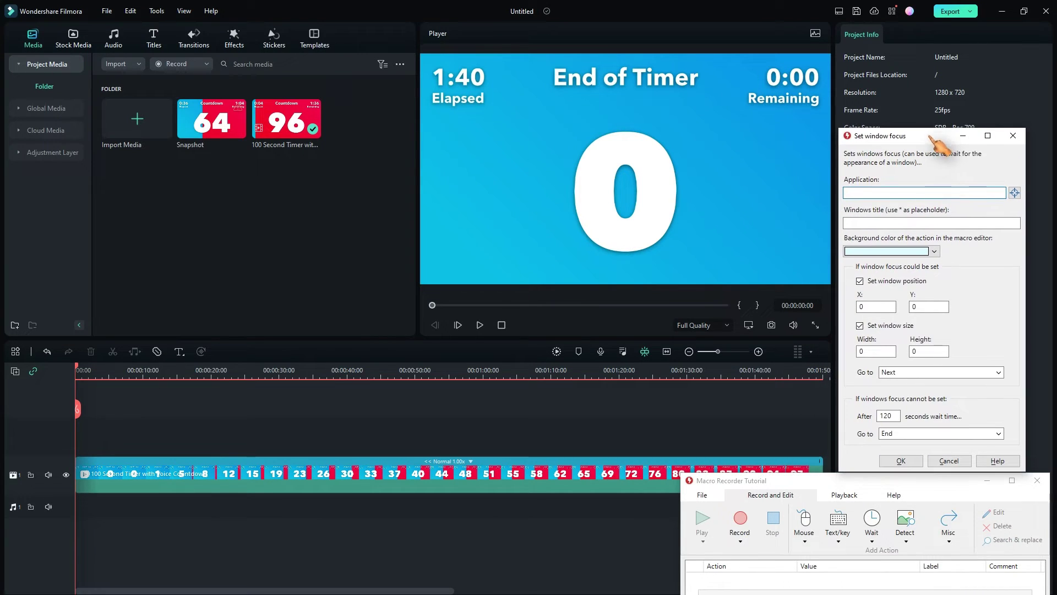
{"action": "left_click", "coordinate": [1014, 192]}
{"action": "left_click_drag", "start_coordinate": [1015, 193], "coordinate": [336, 180]}
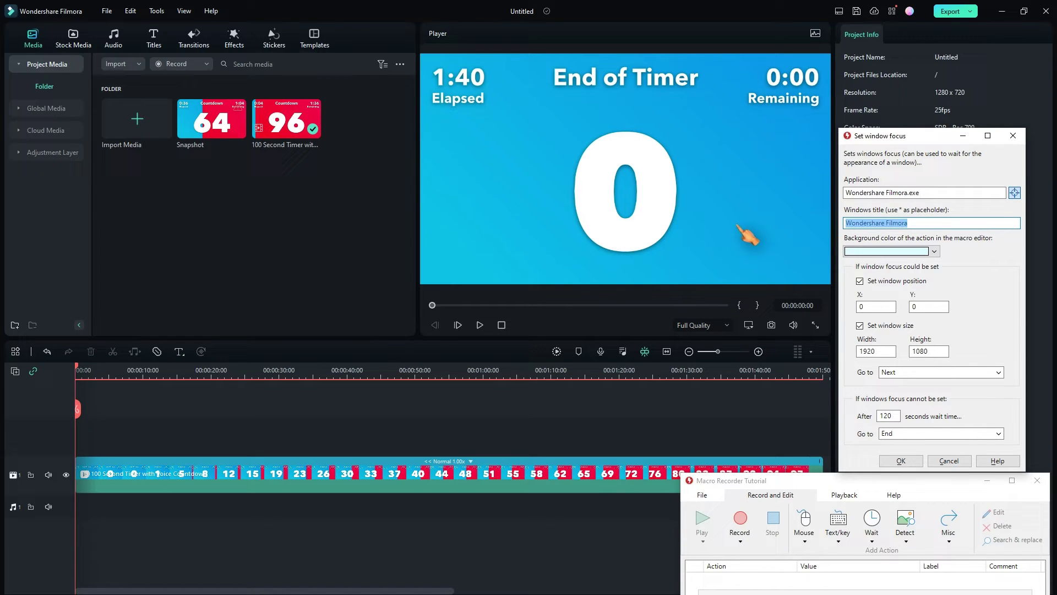
{"action": "type", "text": "*"}
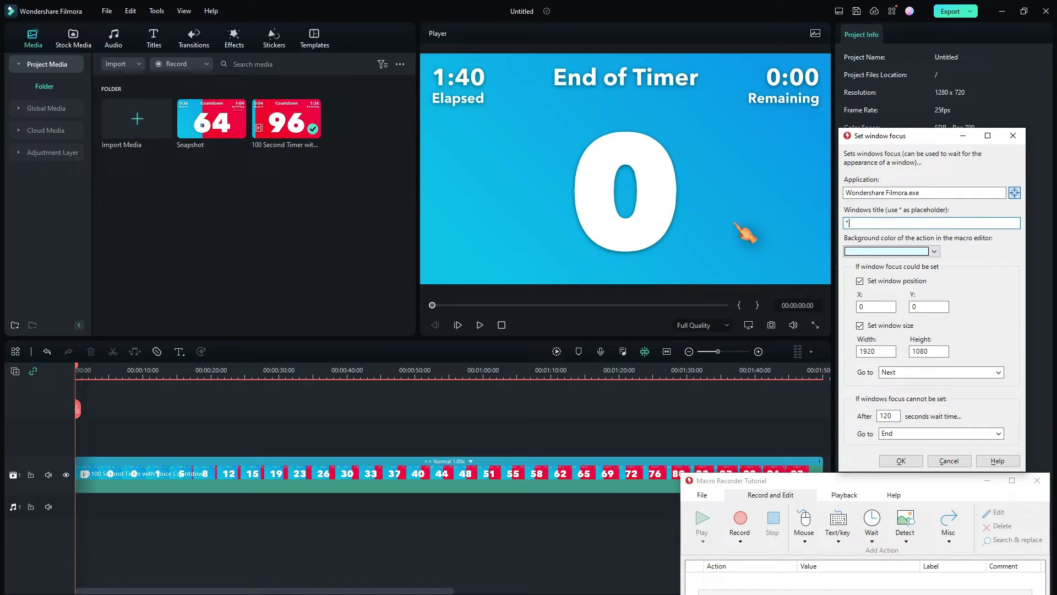
{"action": "left_click", "coordinate": [917, 465]}
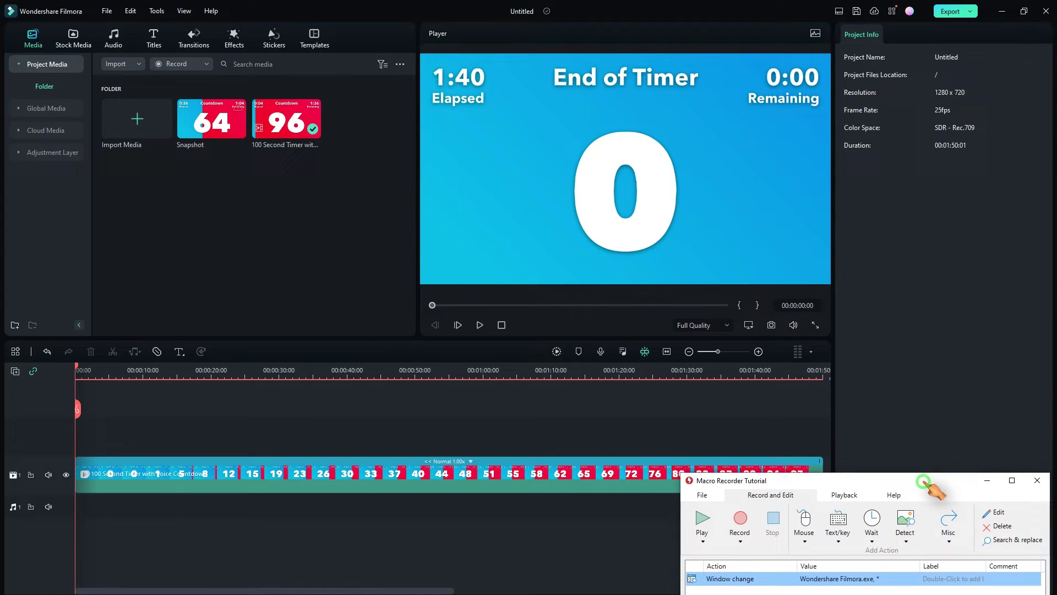
- Add a 200 ms Wait action after the Window change step
{"action": "left_click_drag", "start_coordinate": [925, 483], "coordinate": [918, 394]}
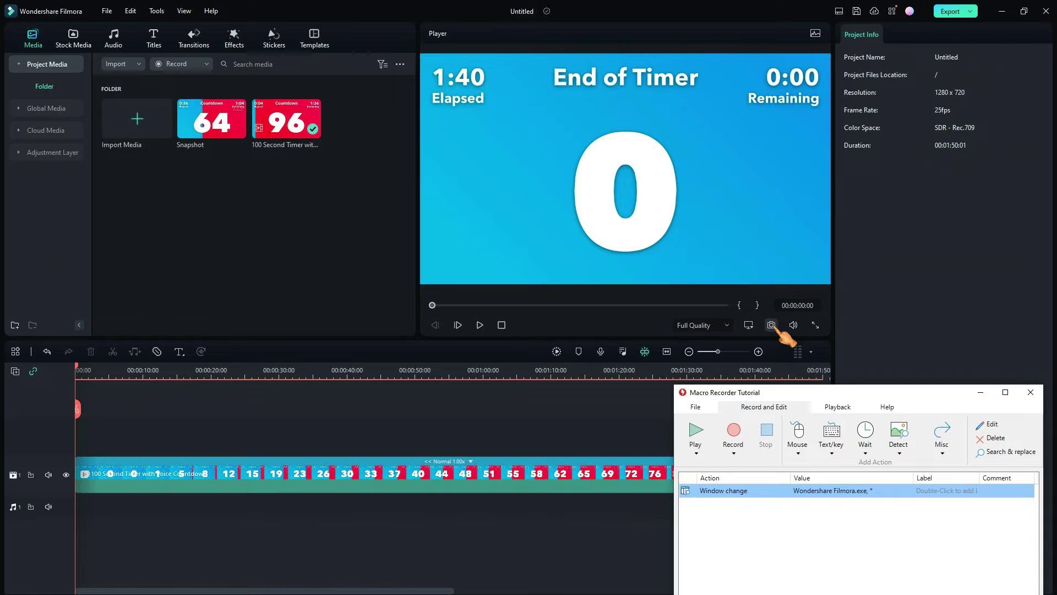
{"action": "left_click", "coordinate": [870, 439]}
{"action": "left_click", "coordinate": [826, 577]}
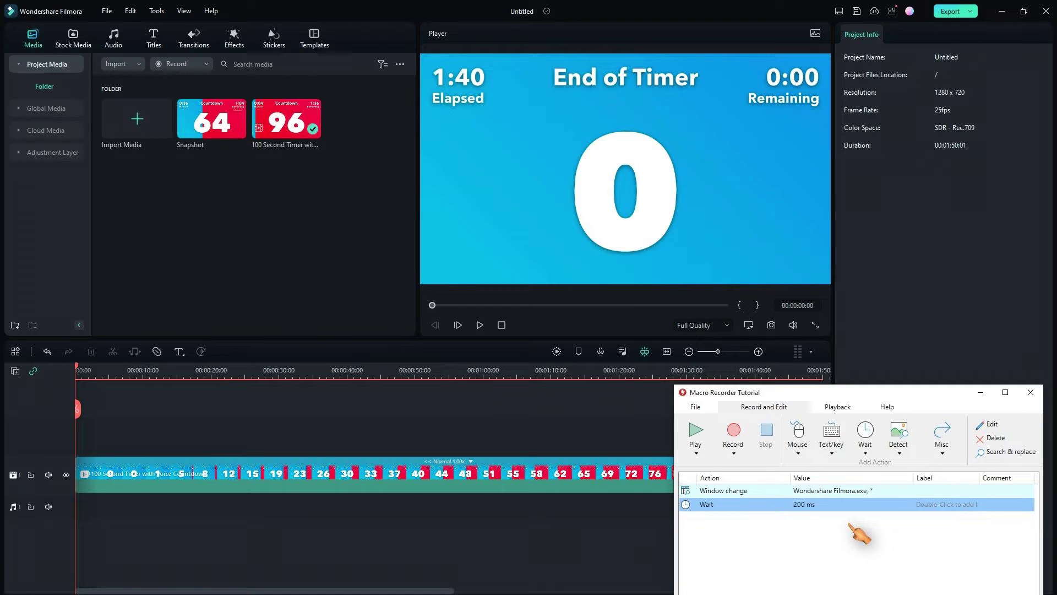
- Add a Ctrl+Alt+S hotkey action after the Wait, bringing the macro to 7 actions
{"action": "left_click", "coordinate": [832, 452]}
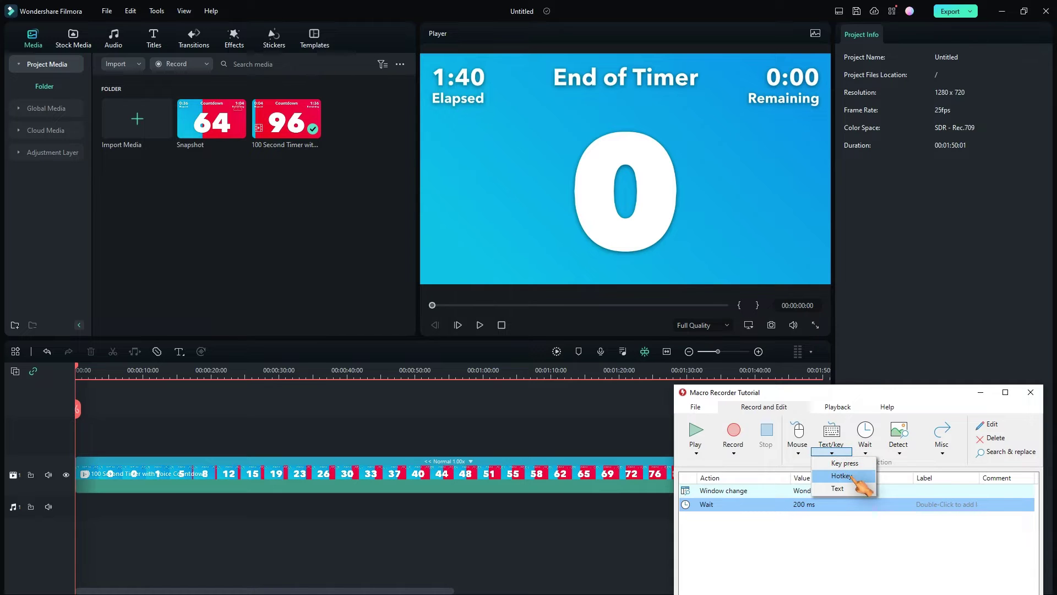
{"action": "left_click", "coordinate": [843, 475]}
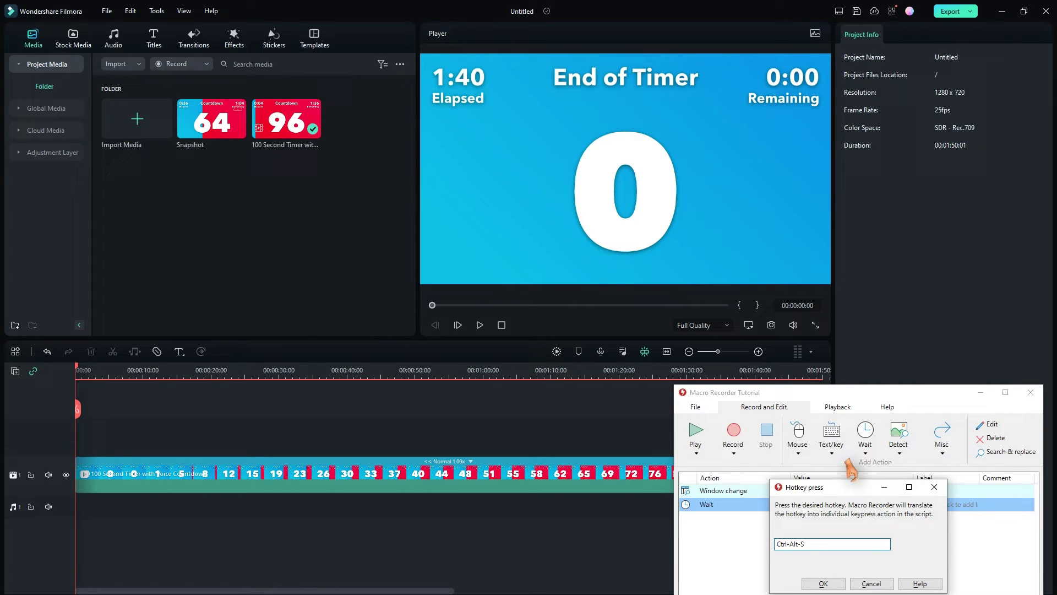
{"action": "left_click", "coordinate": [823, 583]}
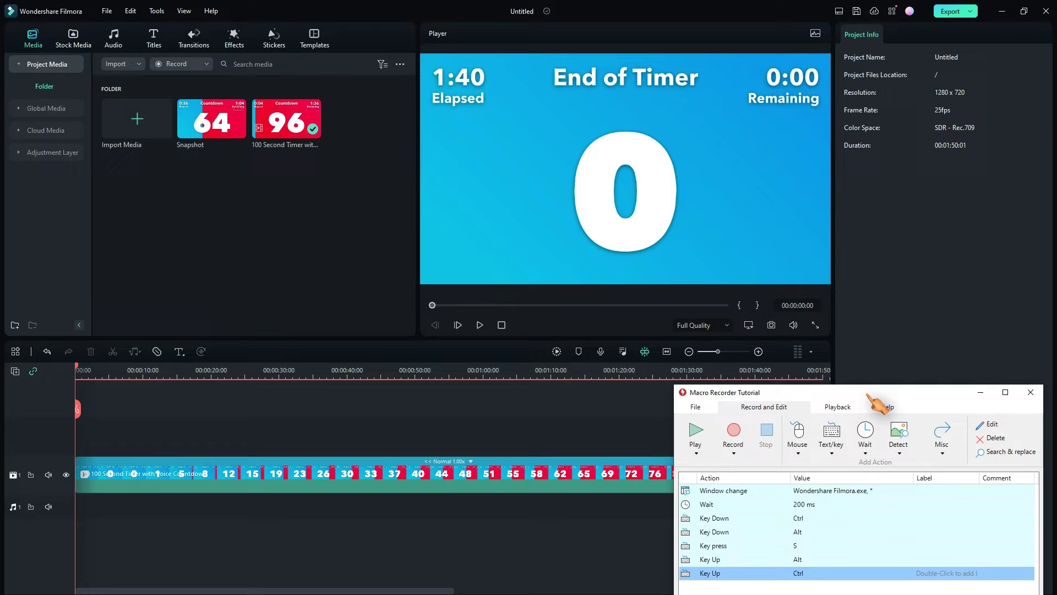
{"action": "left_click_drag", "start_coordinate": [867, 393], "coordinate": [874, 288]}
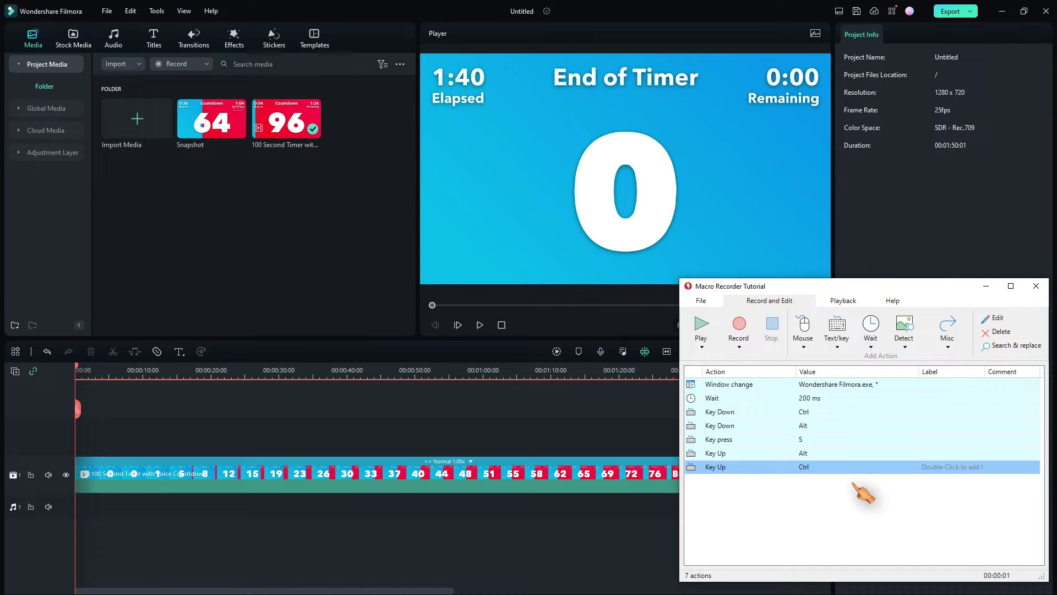
- Test-play the macro, cancel the Filmora Snapshot dialog it opens, and start a new Wait with W
{"action": "left_click", "coordinate": [708, 332]}
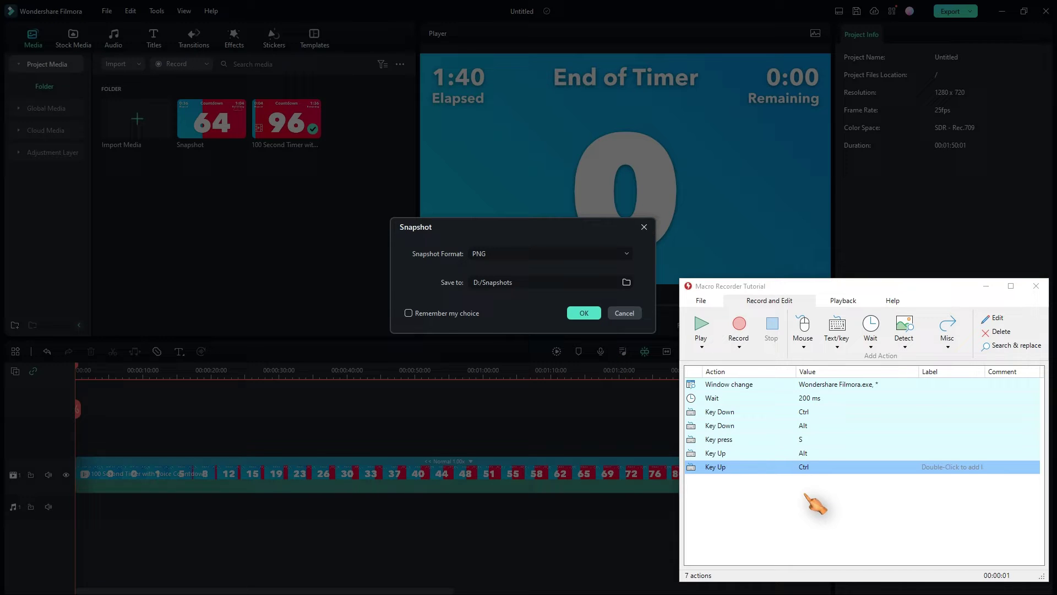
{"action": "left_click", "coordinate": [625, 313]}
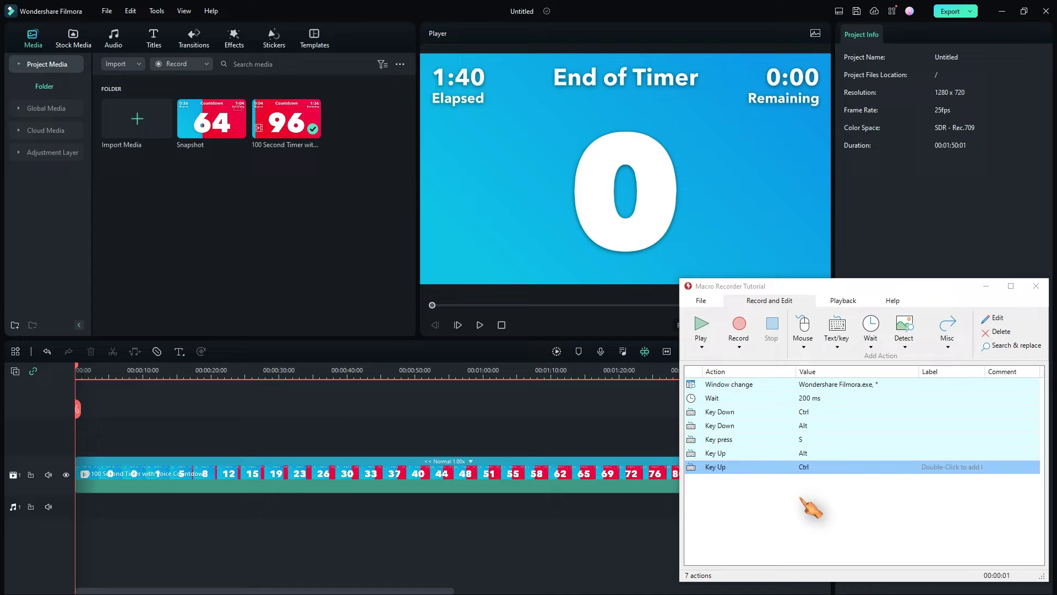
{"action": "left_click", "coordinate": [792, 467]}
{"action": "key", "text": "w"}
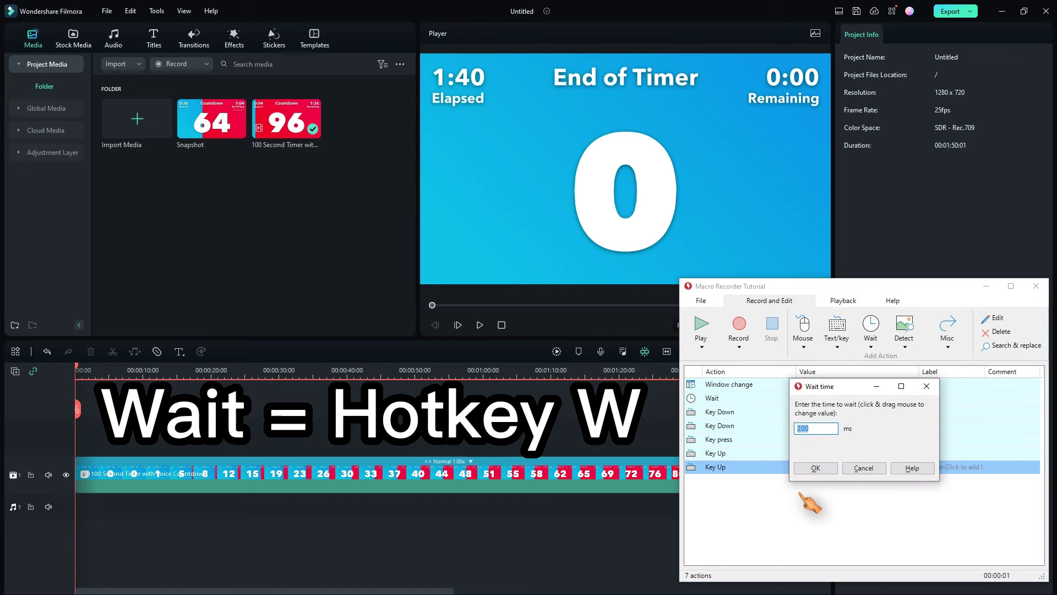
- Confirm the 200 ms Wait, add an Enter hotkey action, and move Filmora's playhead near 0:50
{"action": "left_click", "coordinate": [817, 469]}
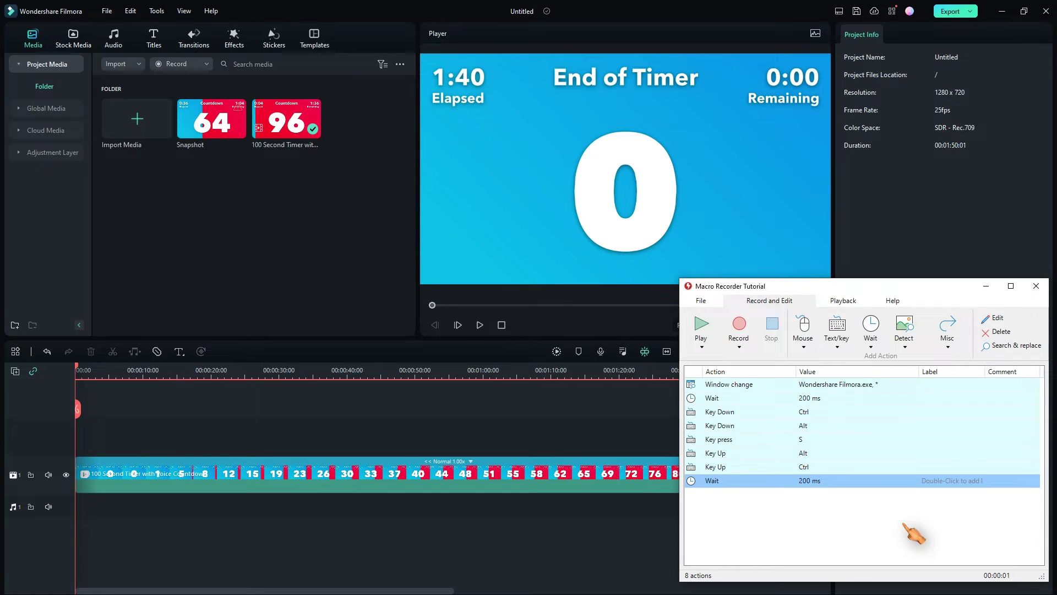
{"action": "left_click", "coordinate": [838, 346]}
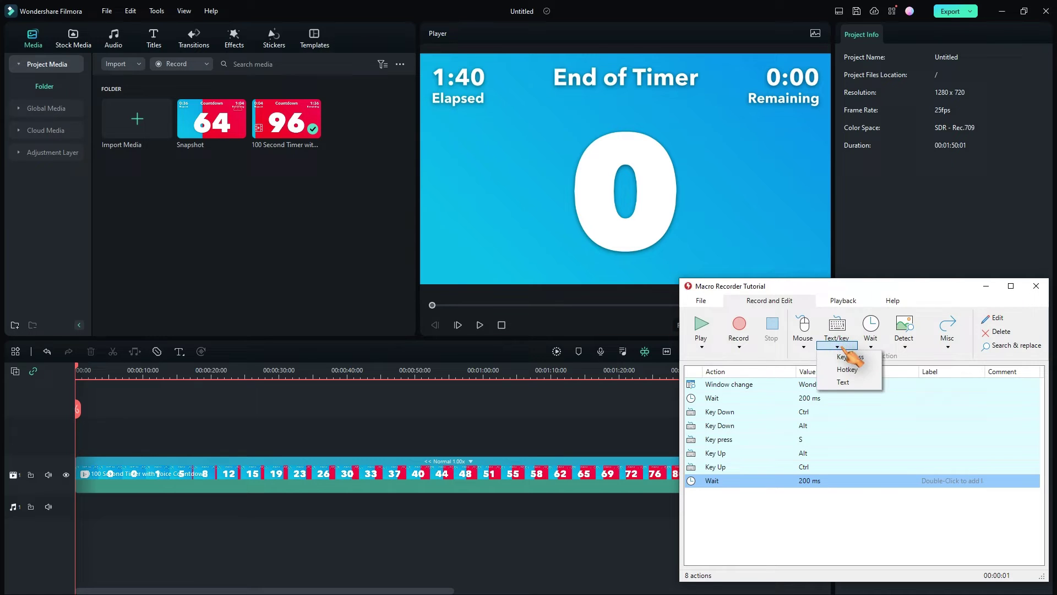
{"action": "left_click", "coordinate": [847, 370]}
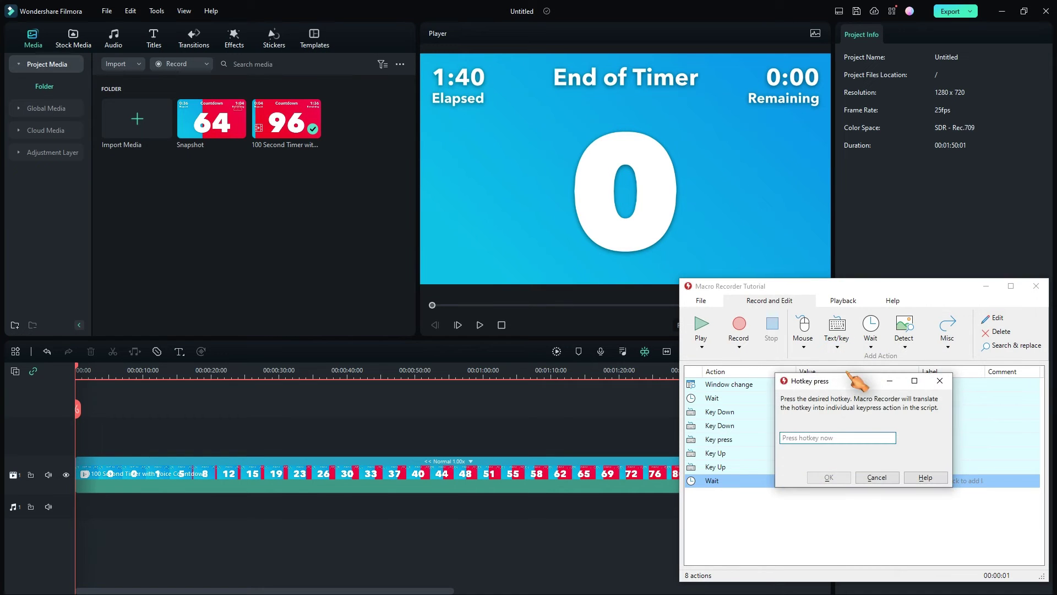
{"action": "left_click", "coordinate": [843, 477]}
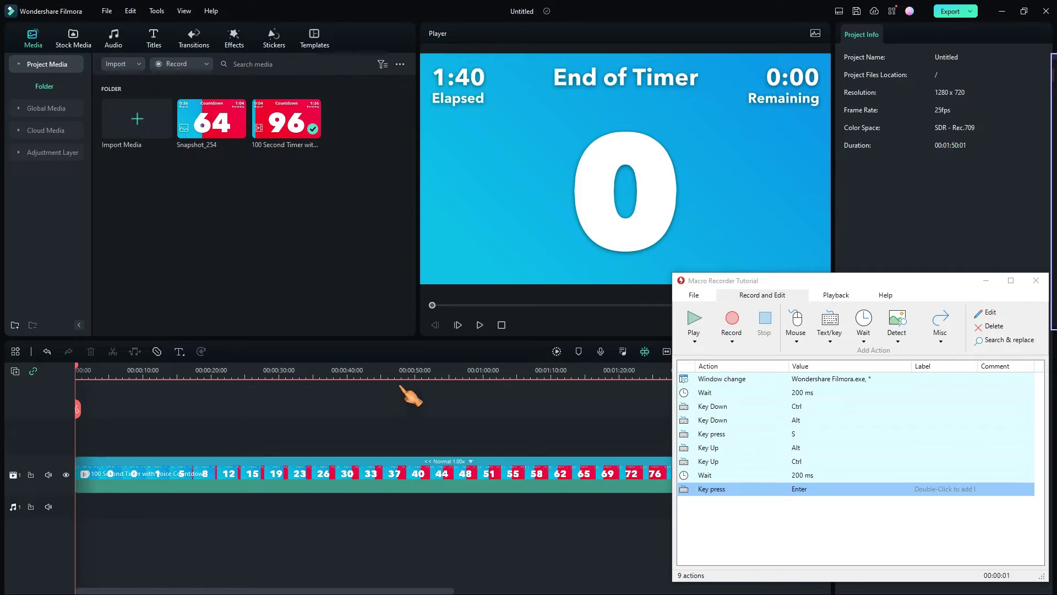
{"action": "left_click", "coordinate": [393, 370]}
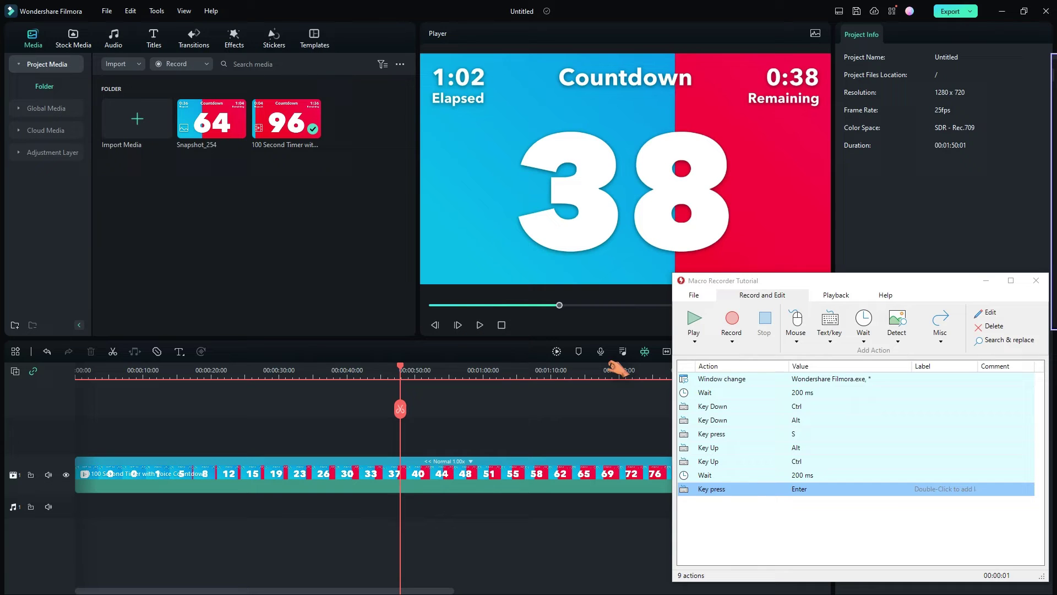
- Add a Shift+Right hotkey action to step Filmora's playhead forward
{"action": "left_click", "coordinate": [833, 342]}
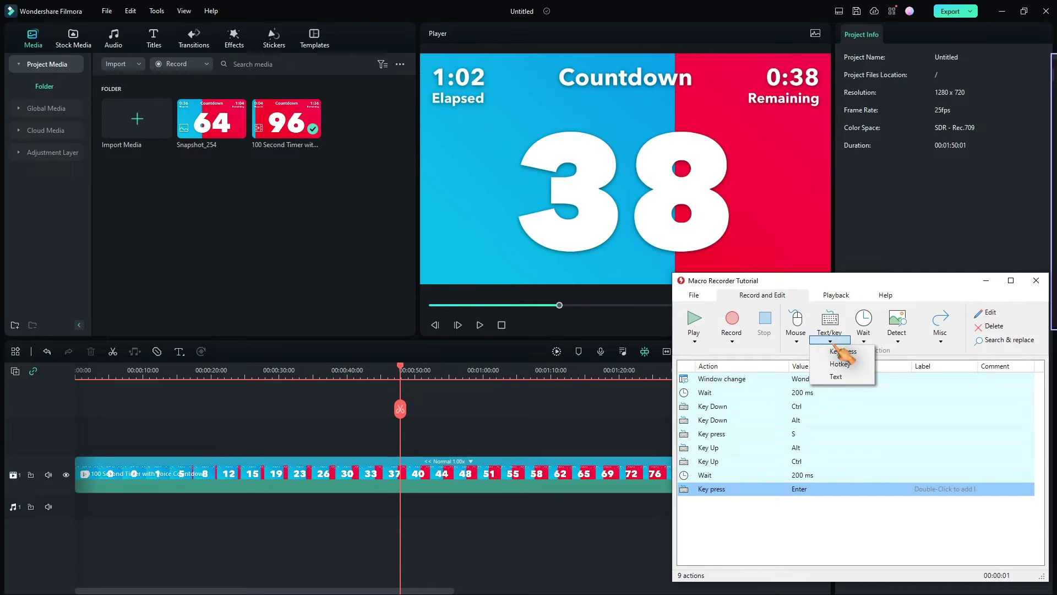
{"action": "left_click", "coordinate": [845, 375]}
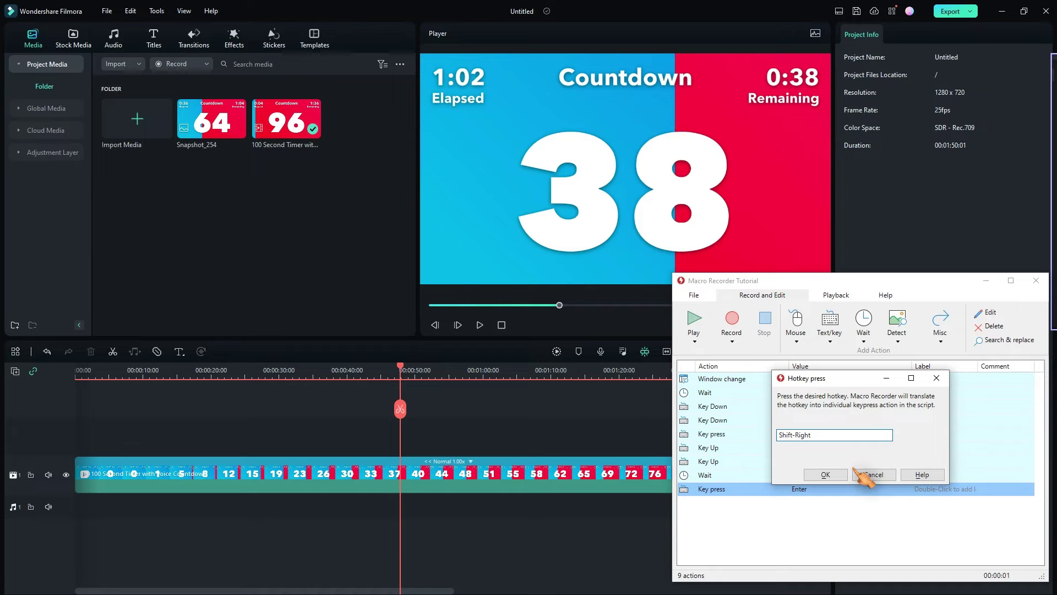
{"action": "left_click", "coordinate": [826, 475]}
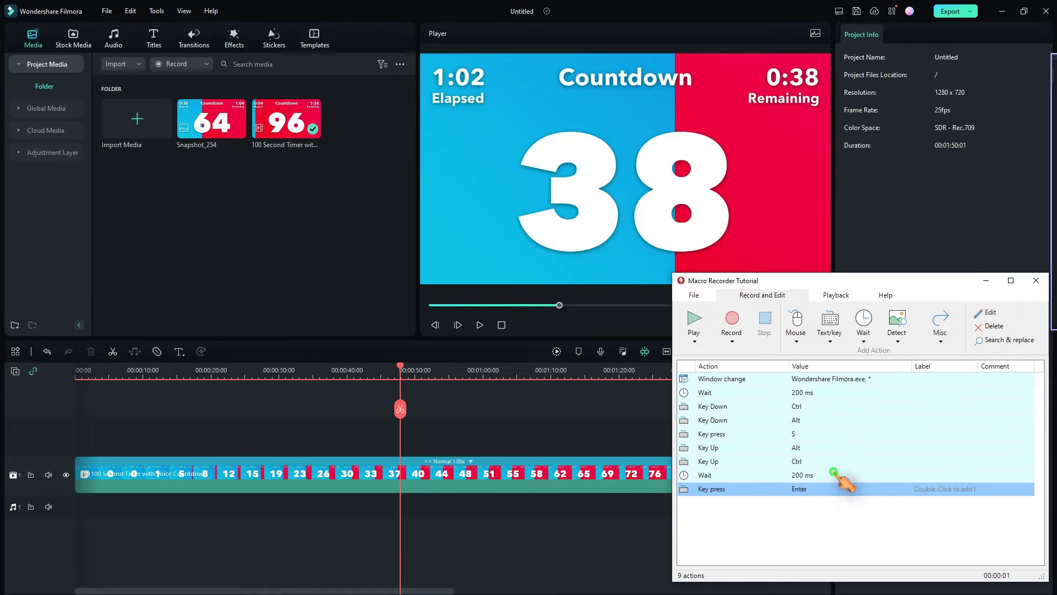
- Insert a 200 ms Wait after the Enter keypress, then play from the first row to capture Snapshot_255
{"action": "left_click", "coordinate": [811, 489]}
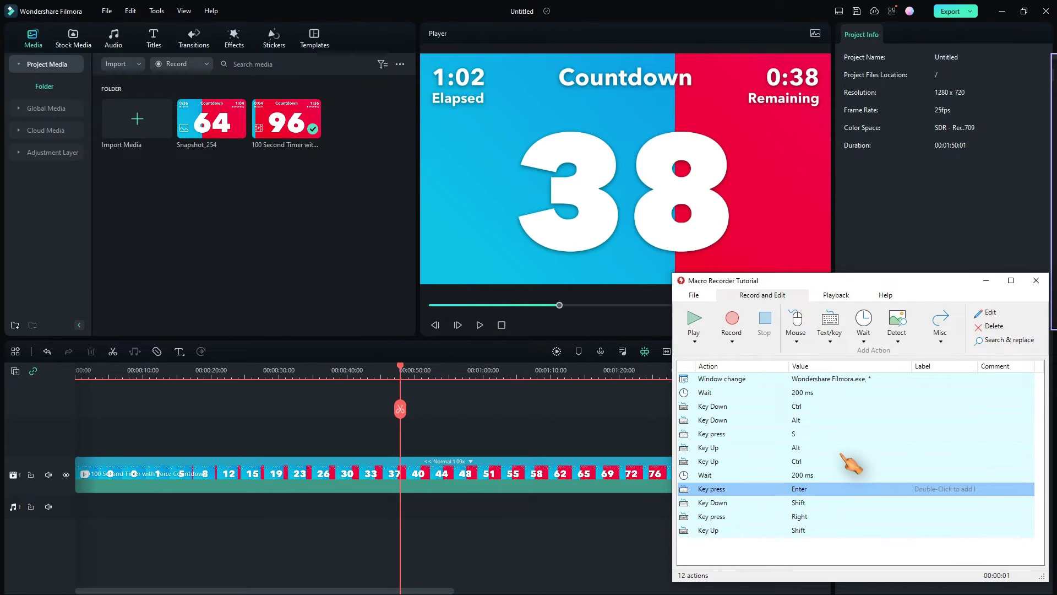
{"action": "left_click", "coordinate": [865, 319]}
{"action": "left_click", "coordinate": [814, 469]}
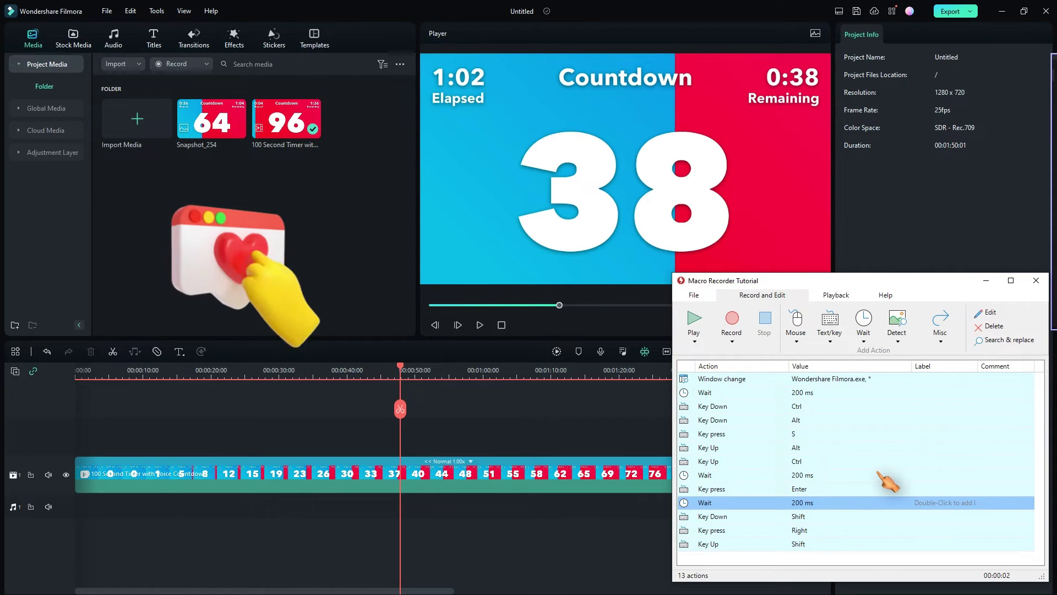
{"action": "left_click", "coordinate": [722, 380]}
{"action": "left_click", "coordinate": [704, 333]}
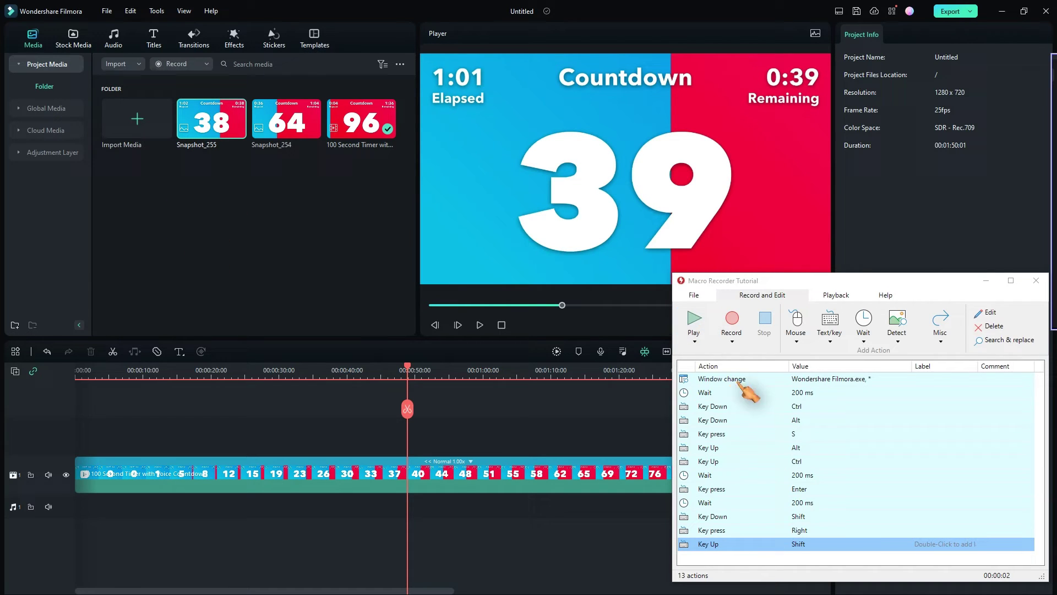
- Delete the two test snapshots from Filmora's media bin
{"action": "left_click_drag", "start_coordinate": [307, 223], "coordinate": [222, 136]}
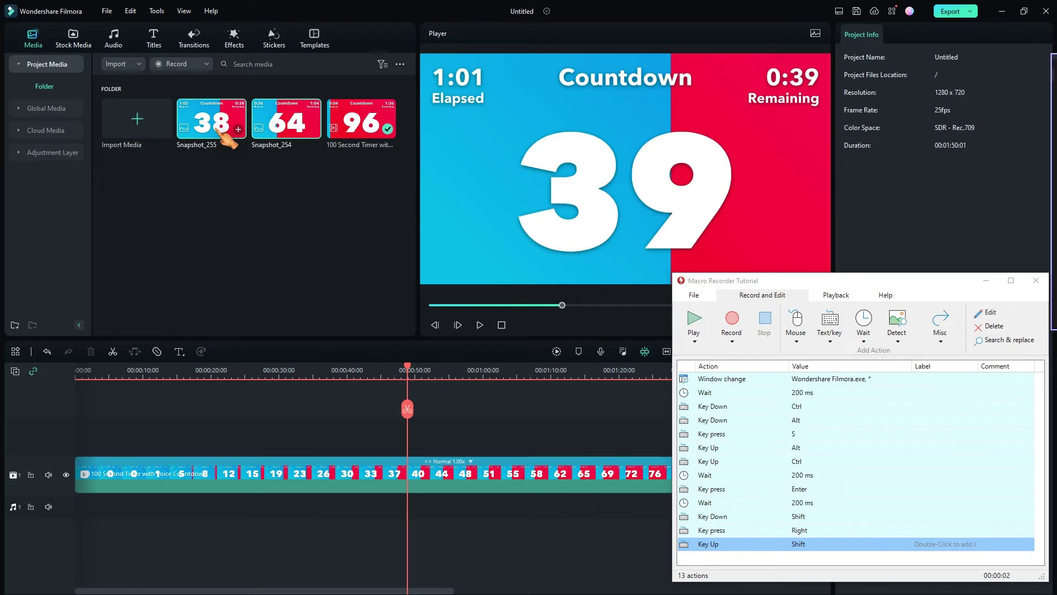
{"action": "right_click", "coordinate": [216, 127]}
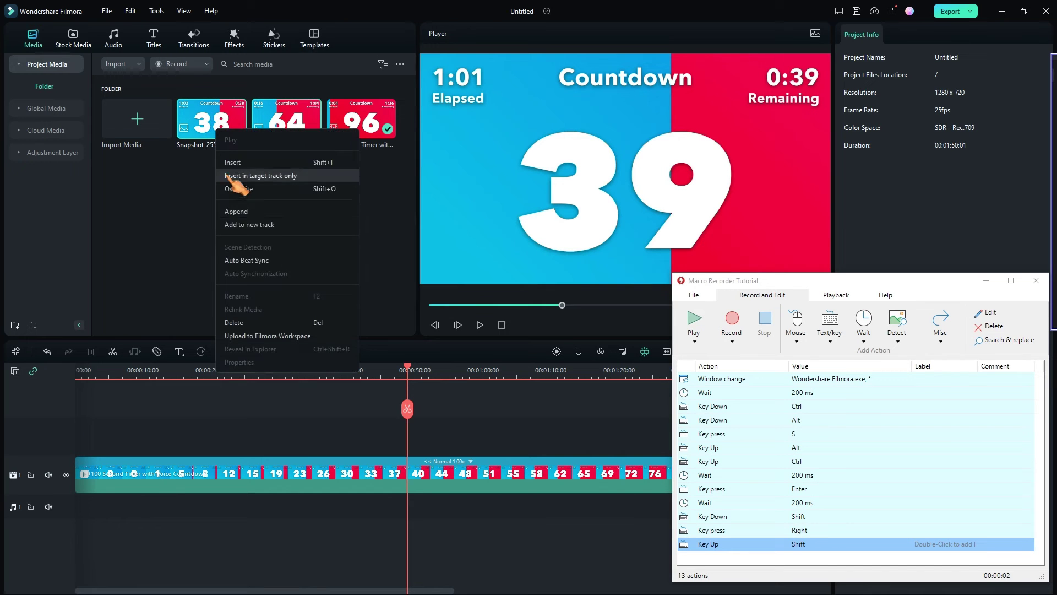
{"action": "left_click", "coordinate": [246, 319]}
- Append a Misc Repeat action looping back to label Start for 120 seconds
{"action": "left_click", "coordinate": [941, 332]}
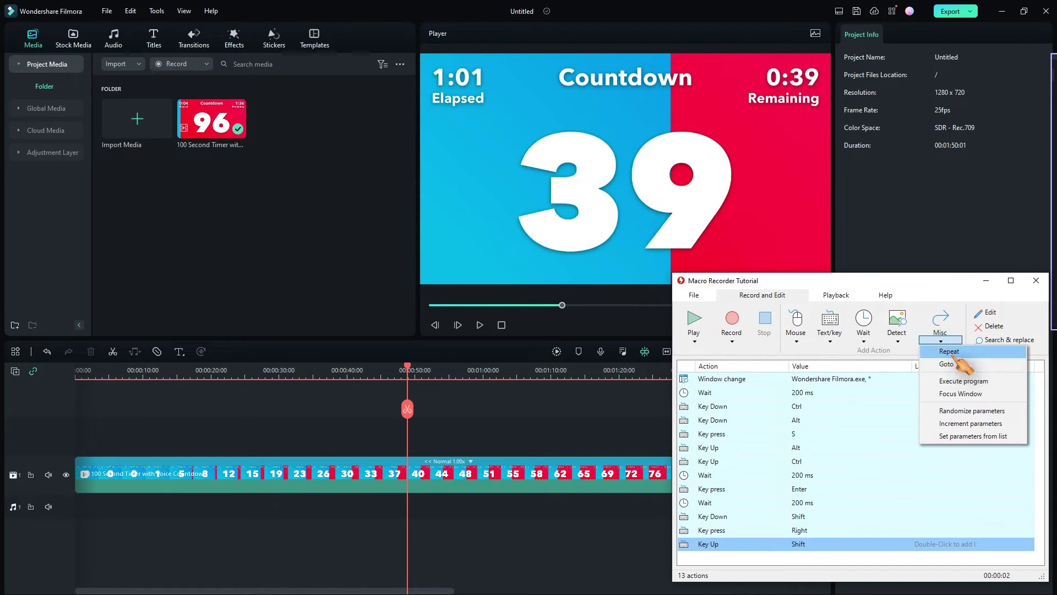
{"action": "left_click", "coordinate": [957, 359]}
{"action": "left_click", "coordinate": [932, 381]}
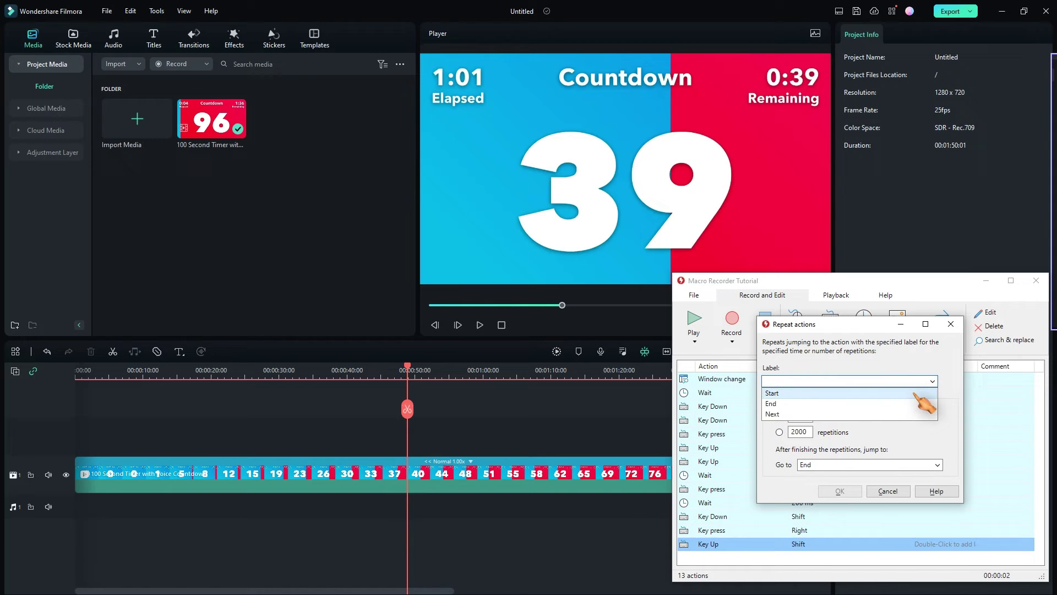
{"action": "left_click", "coordinate": [928, 391]}
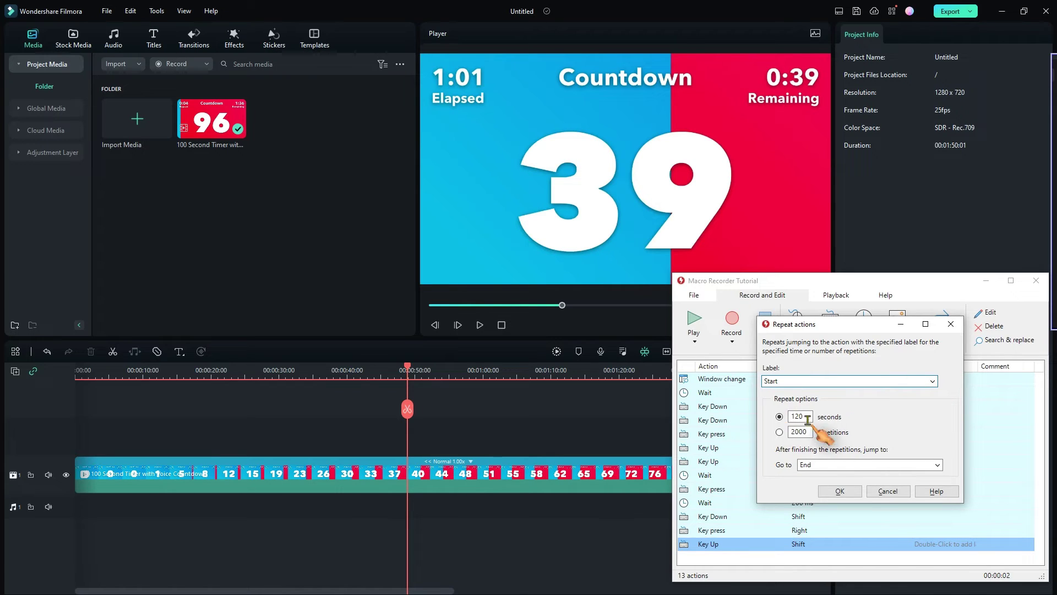
{"action": "left_click", "coordinate": [849, 491]}
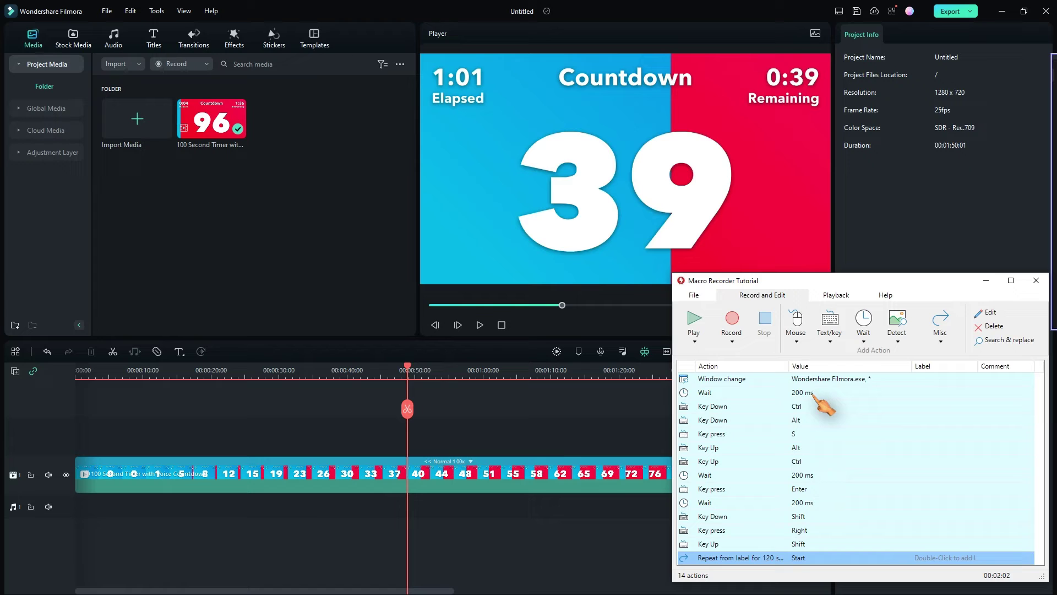
- Test-run the loop briefly, then delete the resulting Snapshot_256–258 from Filmora's media bin
{"action": "left_click", "coordinate": [694, 322]}
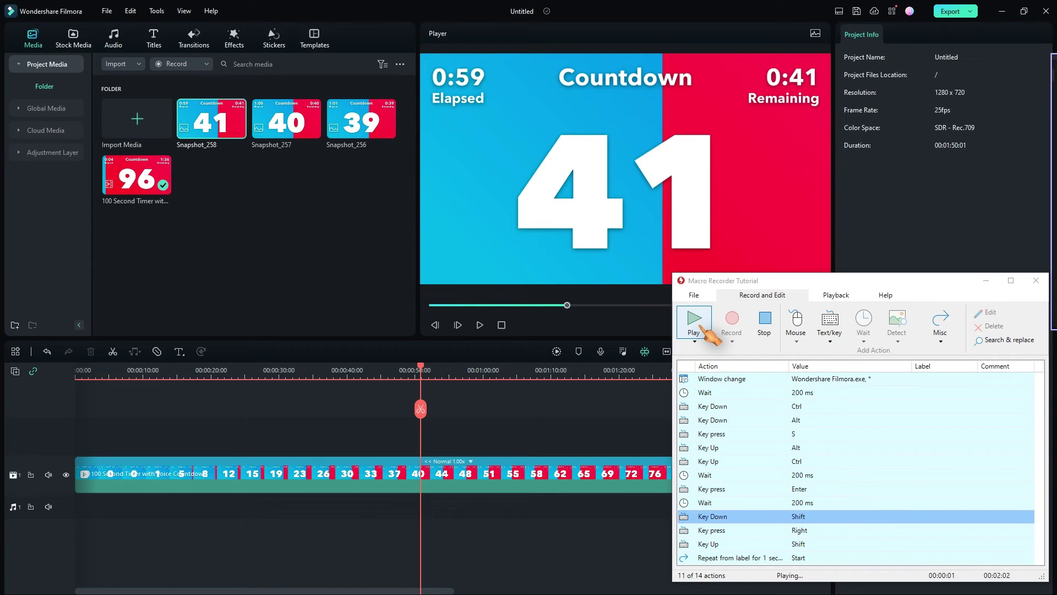
{"action": "left_click", "coordinate": [765, 327]}
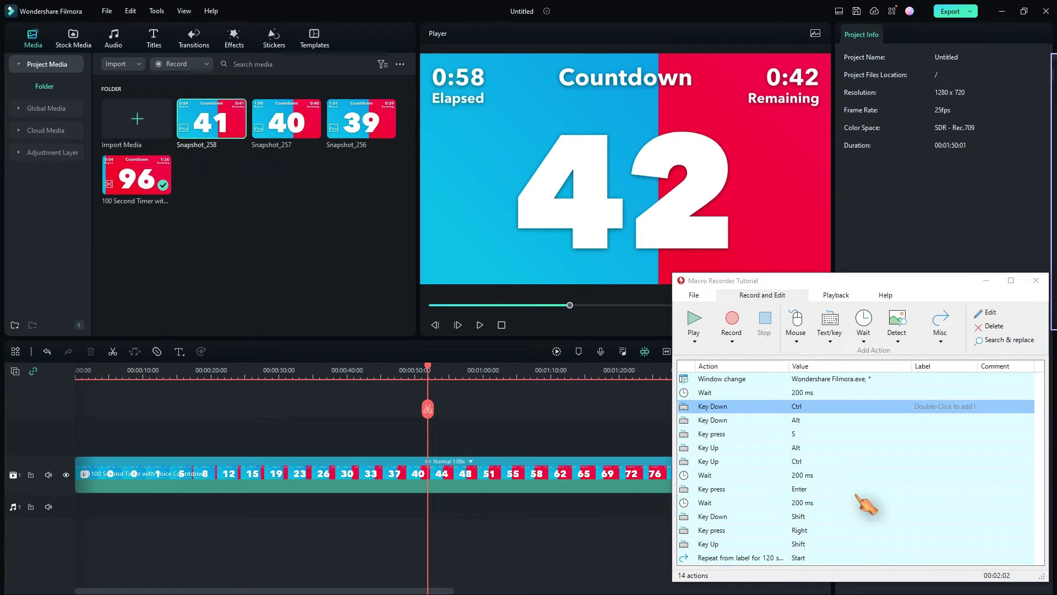
{"action": "left_click_drag", "start_coordinate": [361, 178], "coordinate": [242, 136]}
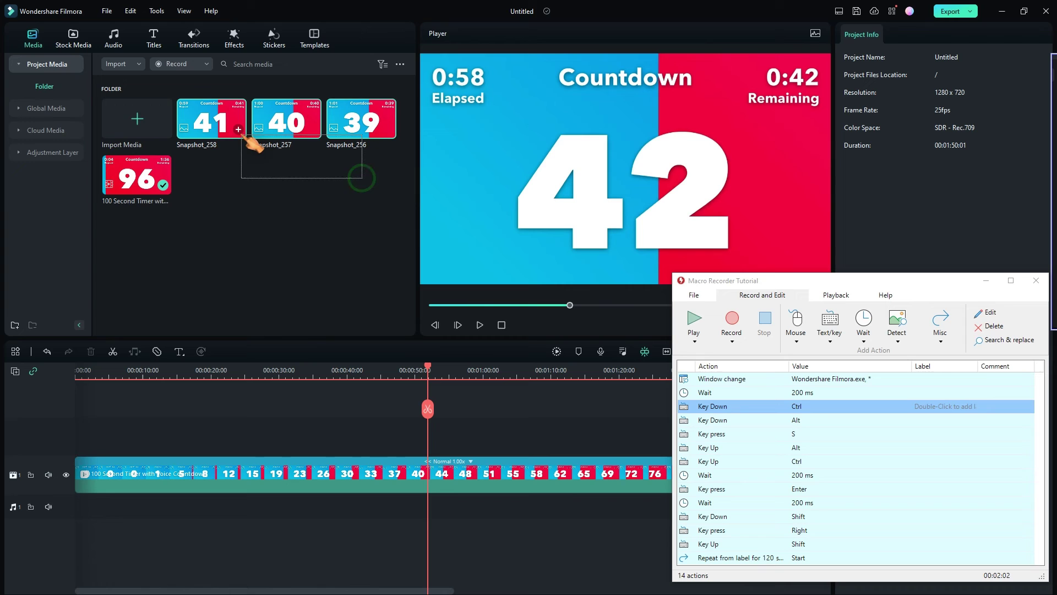
{"action": "key", "text": "Delete"}
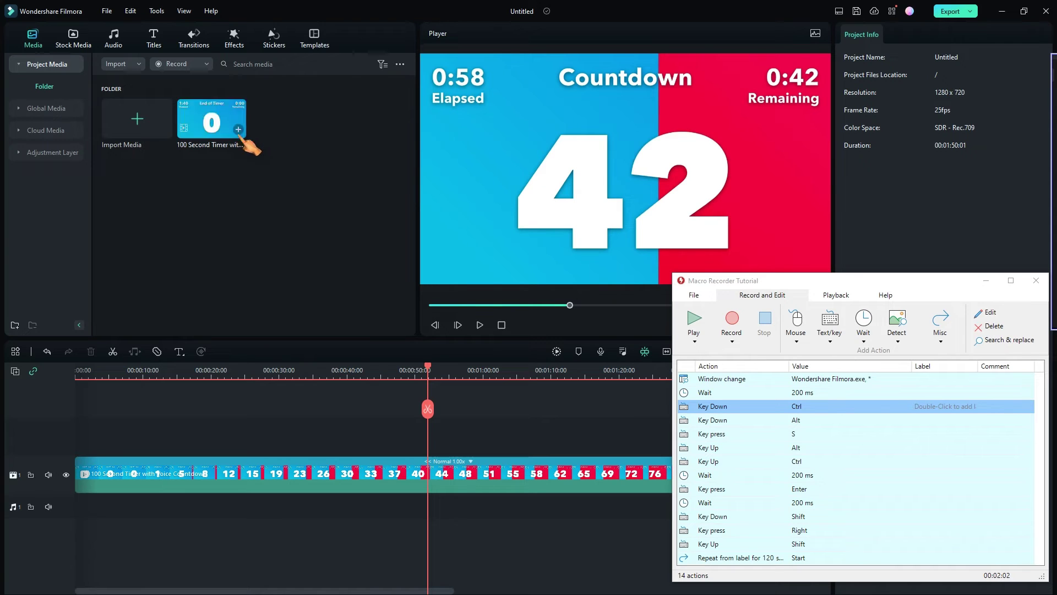
- Change the three Wait actions to 100 ms, 50 ms and 50 ms, then select the first row
{"action": "double_click", "coordinate": [812, 393]}
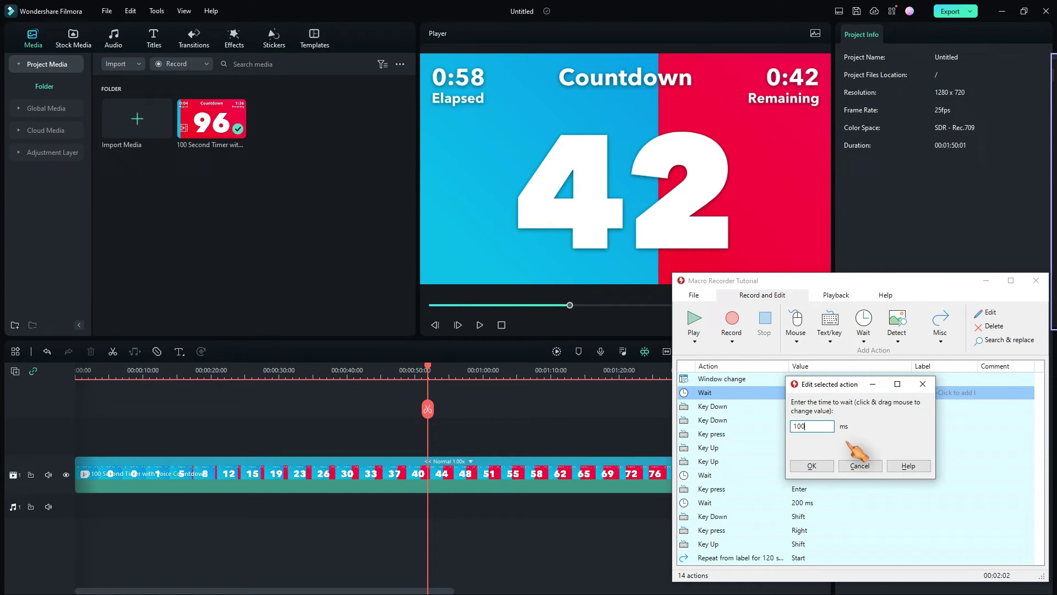
{"action": "type", "text": "100"}
{"action": "left_click", "coordinate": [812, 465]}
{"action": "double_click", "coordinate": [808, 503]}
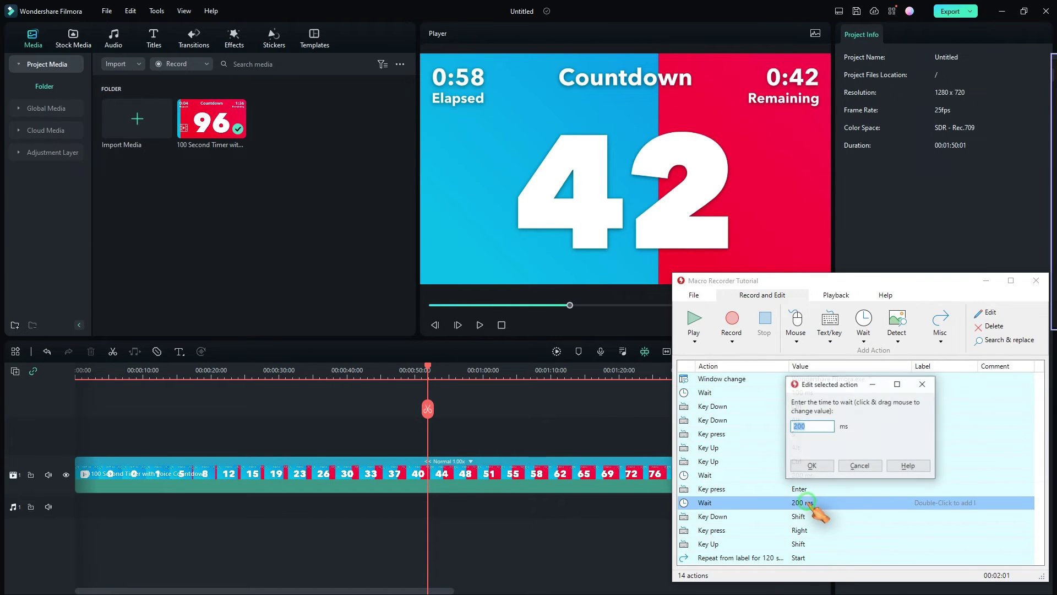
{"action": "type", "text": "50"}
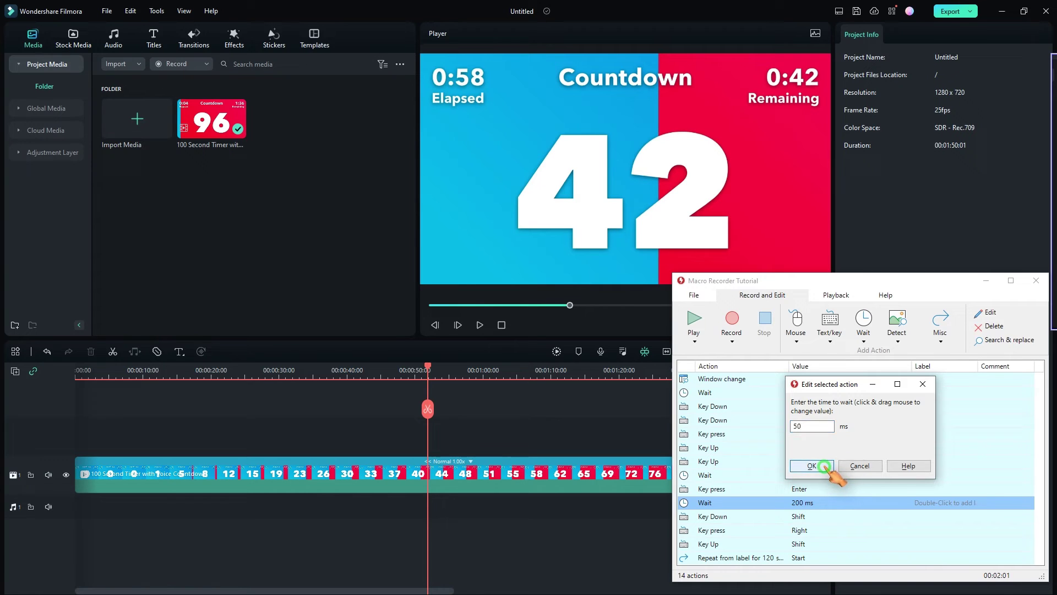
{"action": "left_click", "coordinate": [823, 467]}
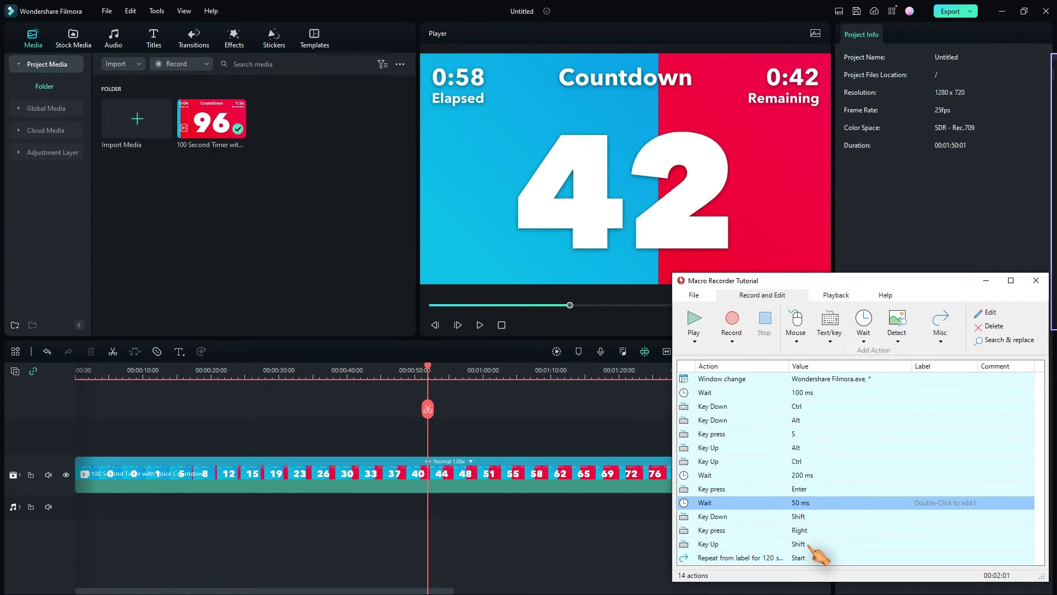
{"action": "double_click", "coordinate": [814, 477]}
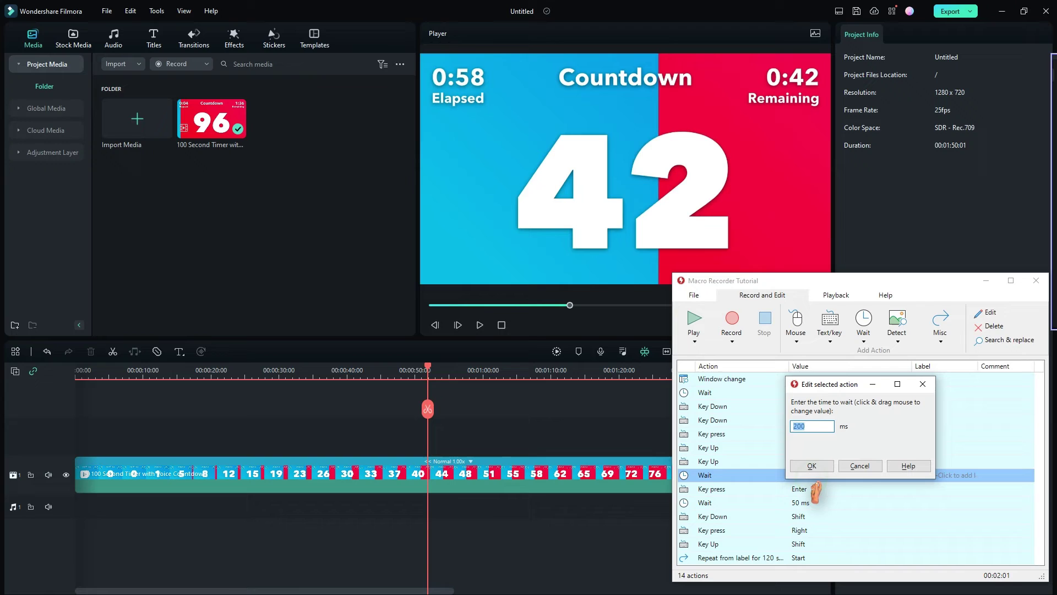
{"action": "left_click", "coordinate": [821, 466]}
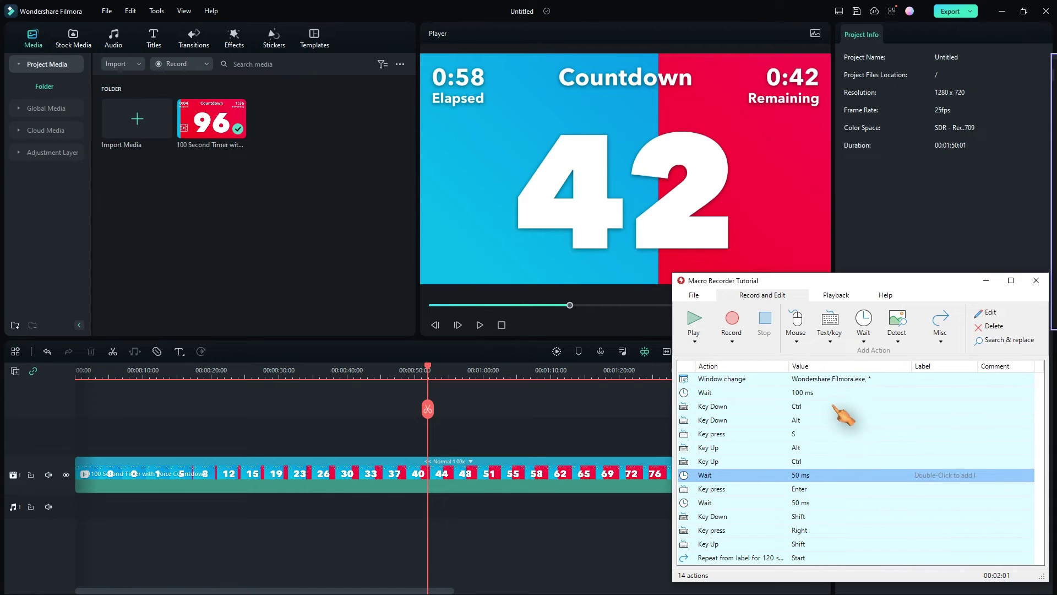
{"action": "left_click", "coordinate": [814, 378]}
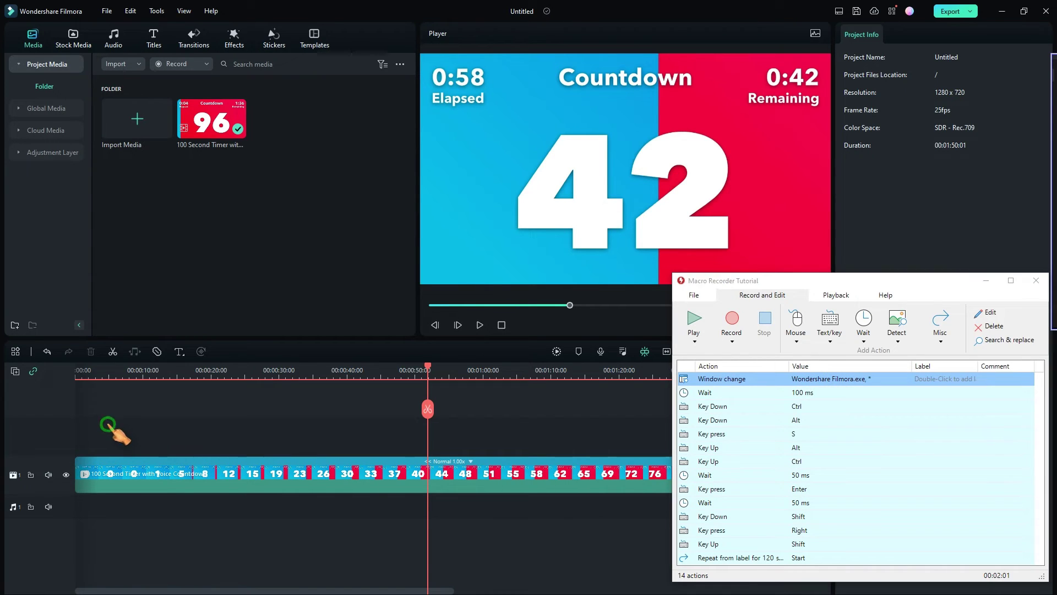
- Park Filmora's preview on the End of Timer 0 frame and move the Snapshots window top-left
{"action": "left_click", "coordinate": [111, 374]}
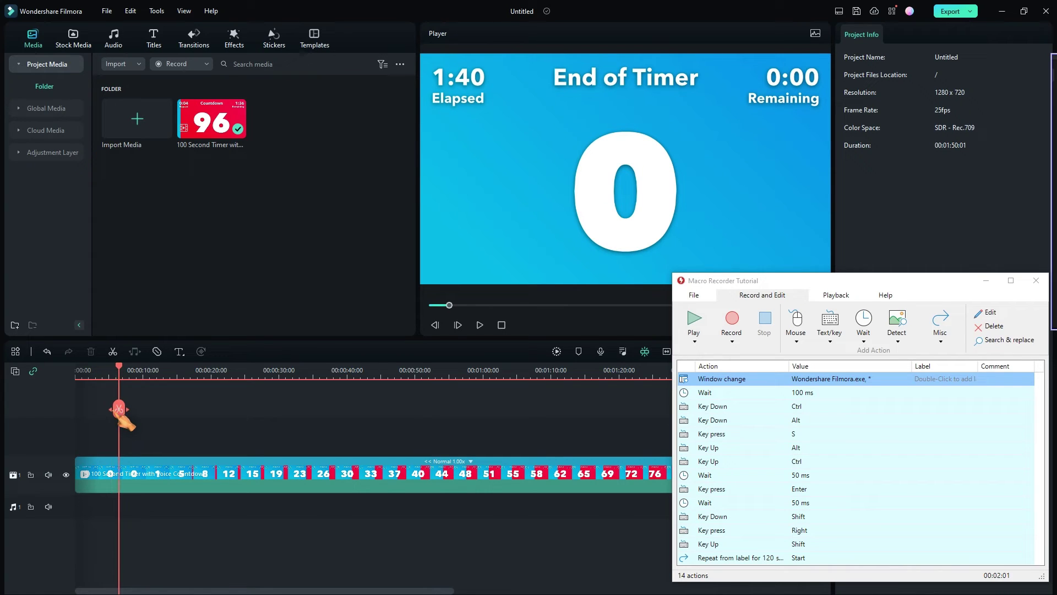
{"action": "key", "text": "shift+Right"}
{"action": "key", "text": "shift+Right"}
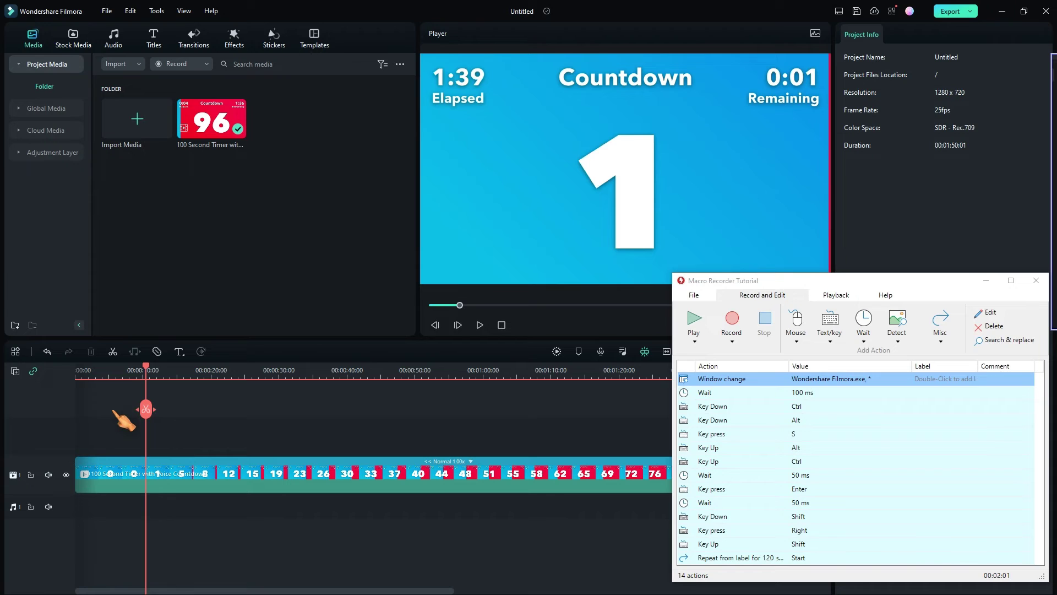
{"action": "key", "text": "shift+Left"}
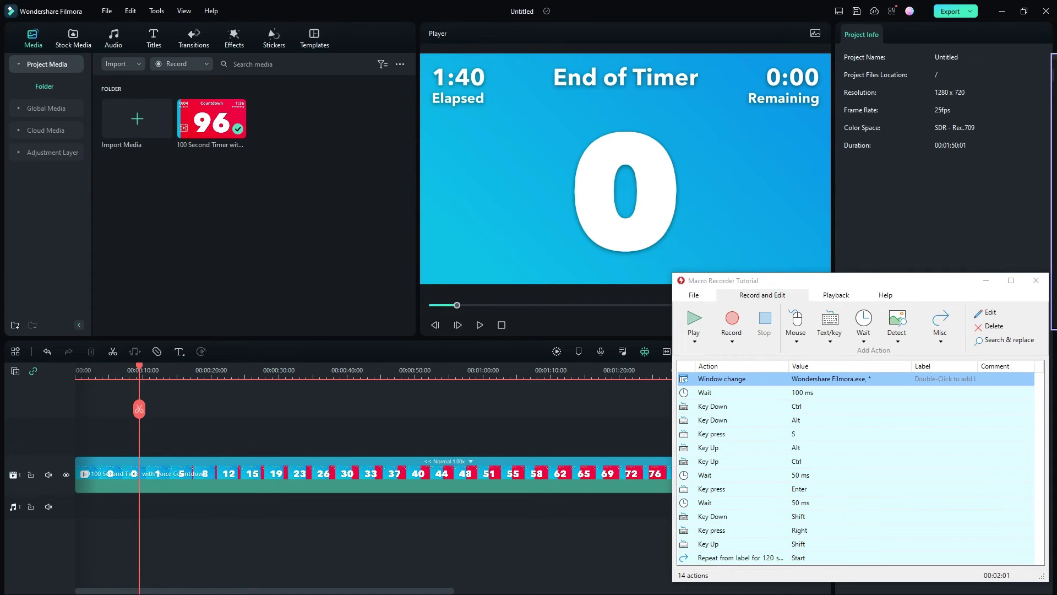
{"action": "left_click_drag", "start_coordinate": [991, 330], "coordinate": [257, 21]}
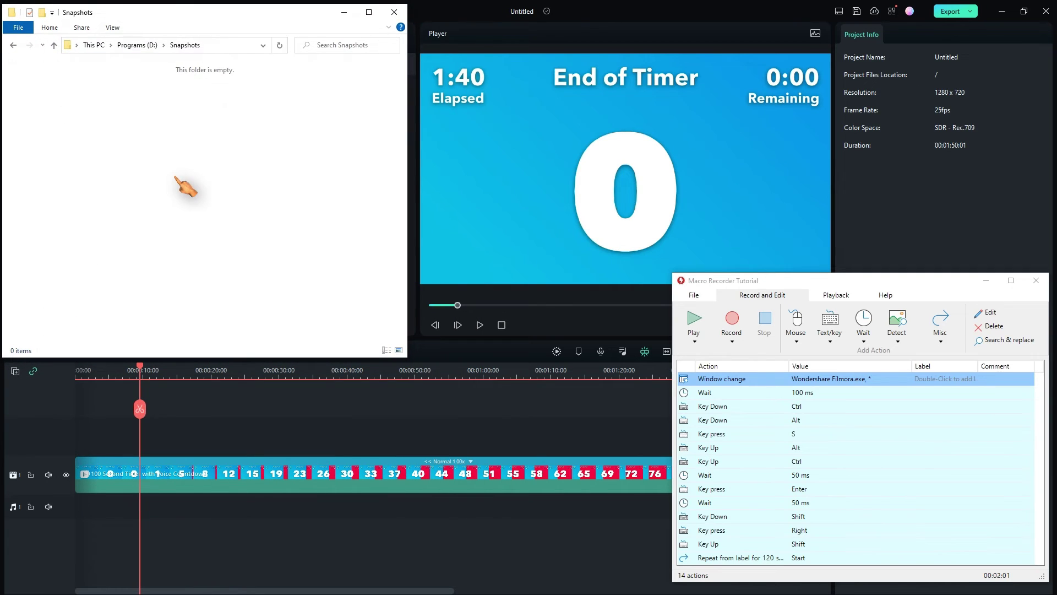
- Pin the Snapshots folder window always on top with Ctrl+Space and start the looping macro
{"action": "key", "text": "ctrl+space"}
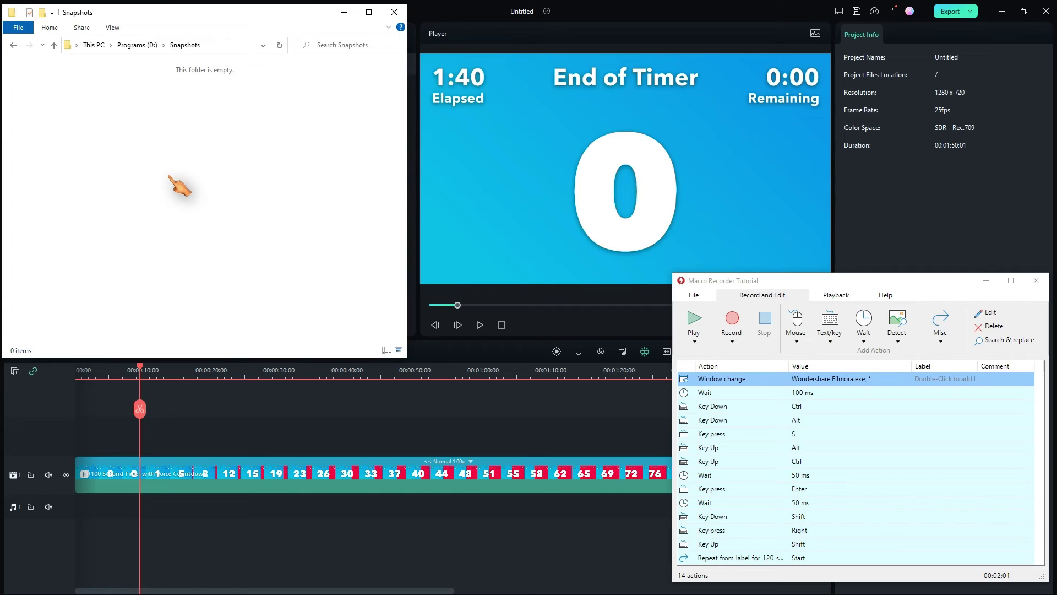
{"action": "left_click", "coordinate": [697, 328]}
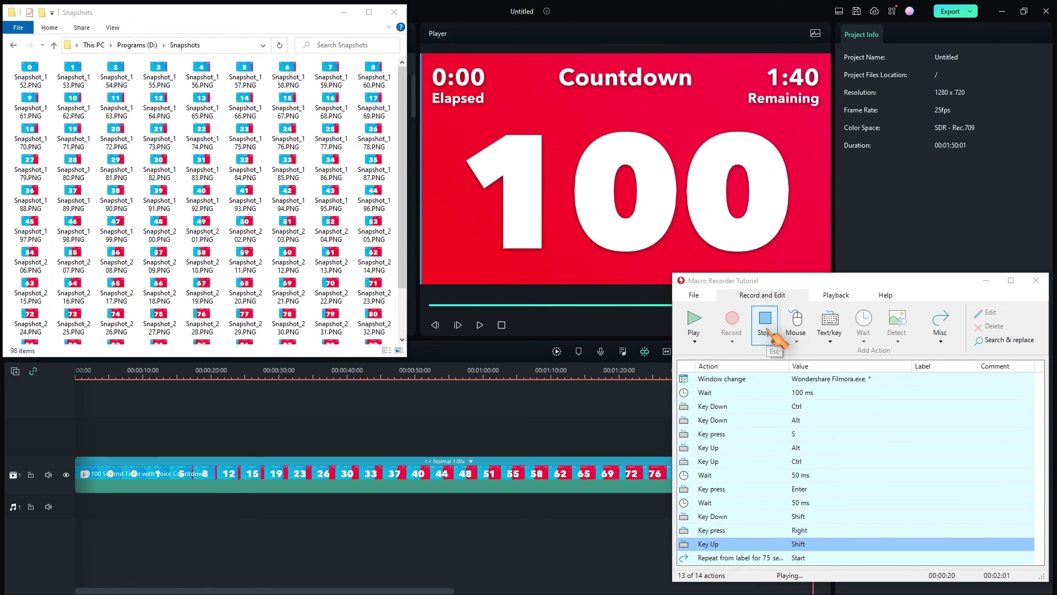
- Stop the loop at 100 snapshots and open Snapshot_152.PNG in the photo viewer
{"action": "left_click", "coordinate": [766, 327]}
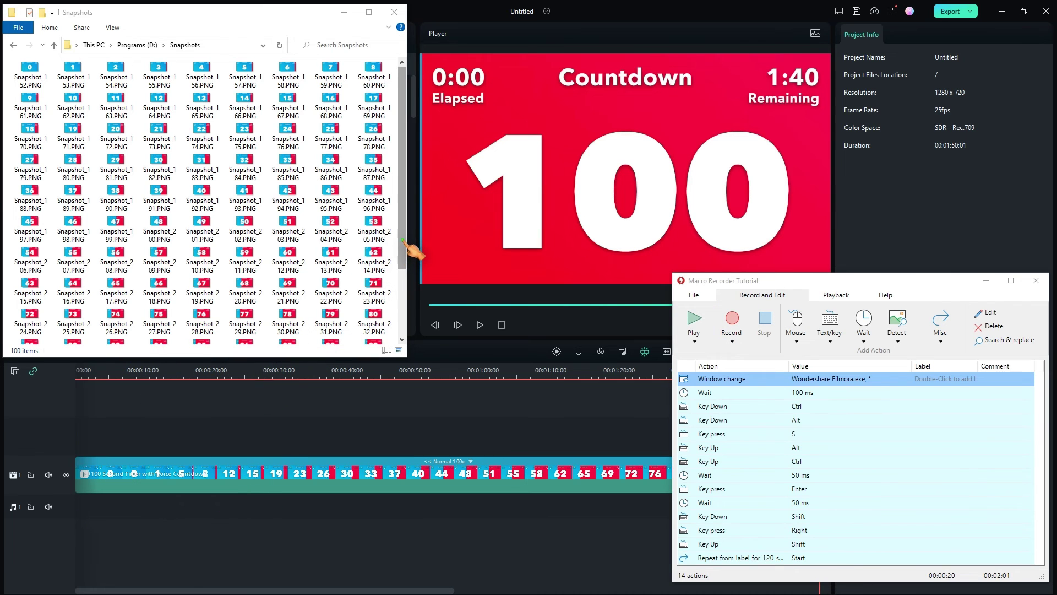
{"action": "left_click_drag", "start_coordinate": [407, 251], "coordinate": [402, 193]}
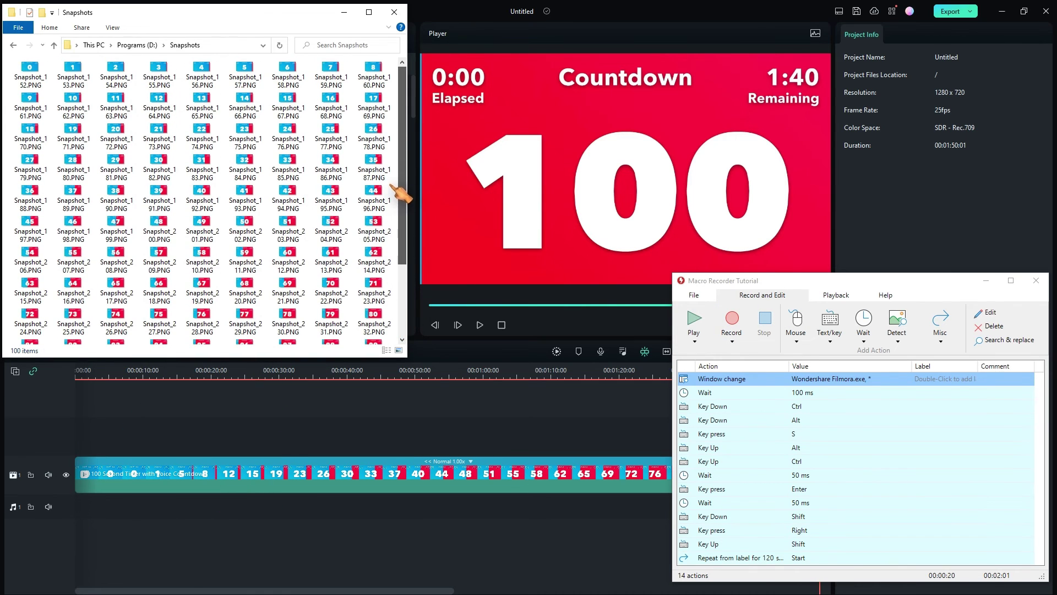
{"action": "left_click", "coordinate": [42, 82]}
{"action": "double_click", "coordinate": [43, 81]}
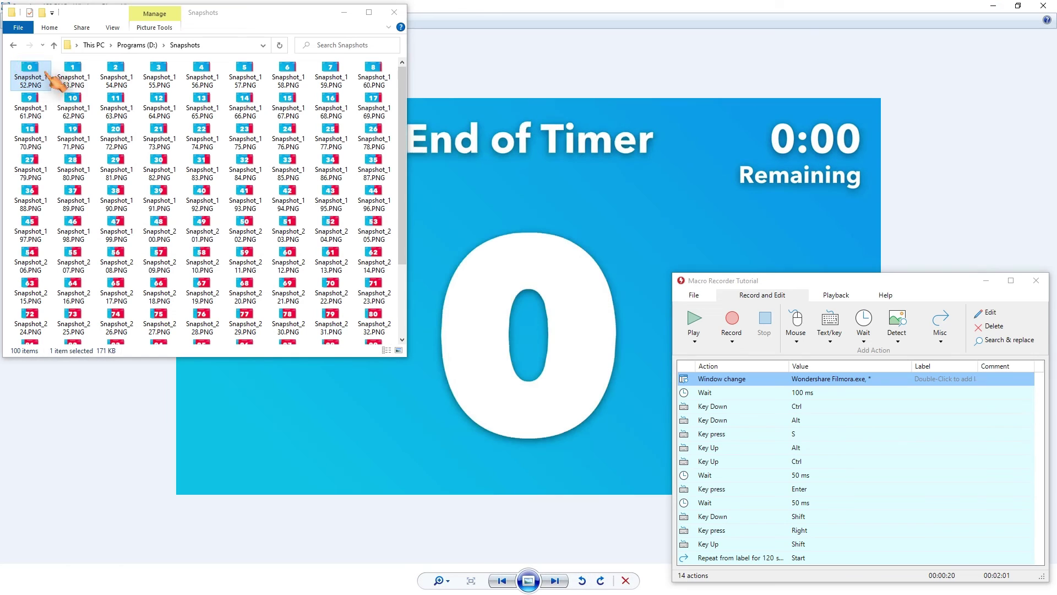
- Close Explorer, minimize Macro Recorder, and step through the countdown snapshots in Photo Viewer
{"action": "left_click", "coordinate": [399, 16]}
{"action": "left_click", "coordinate": [986, 283]}
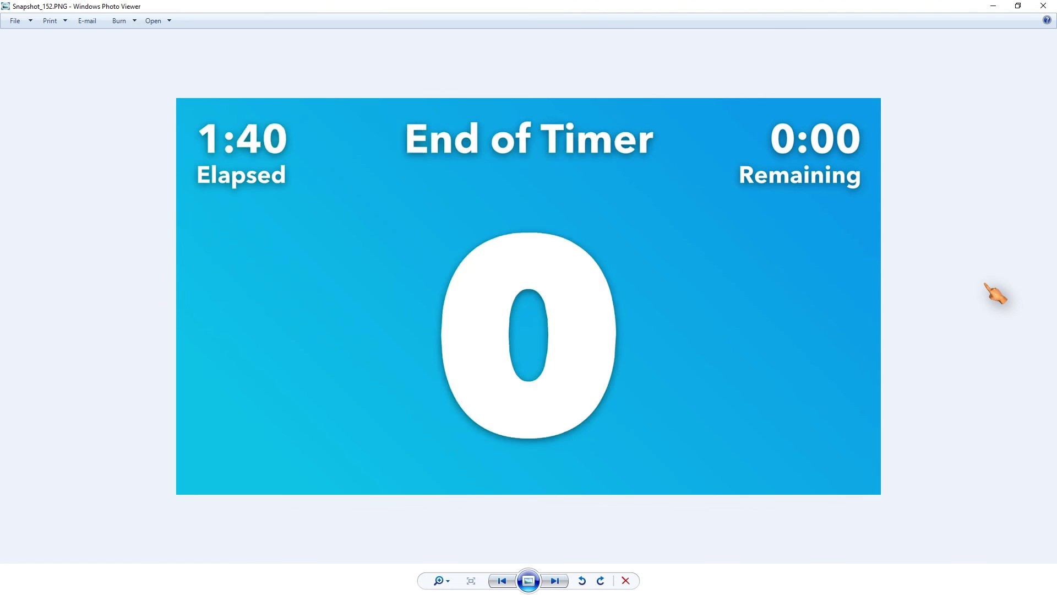
{"action": "key", "text": "Right"}
{"action": "key", "text": "Right"}
{"action": "key", "text": "Right"}
{"action": "key", "text": "Right"}
{"action": "key", "text": "Right"}
{"action": "key", "text": "Right"}
{"action": "key", "text": "Right"}
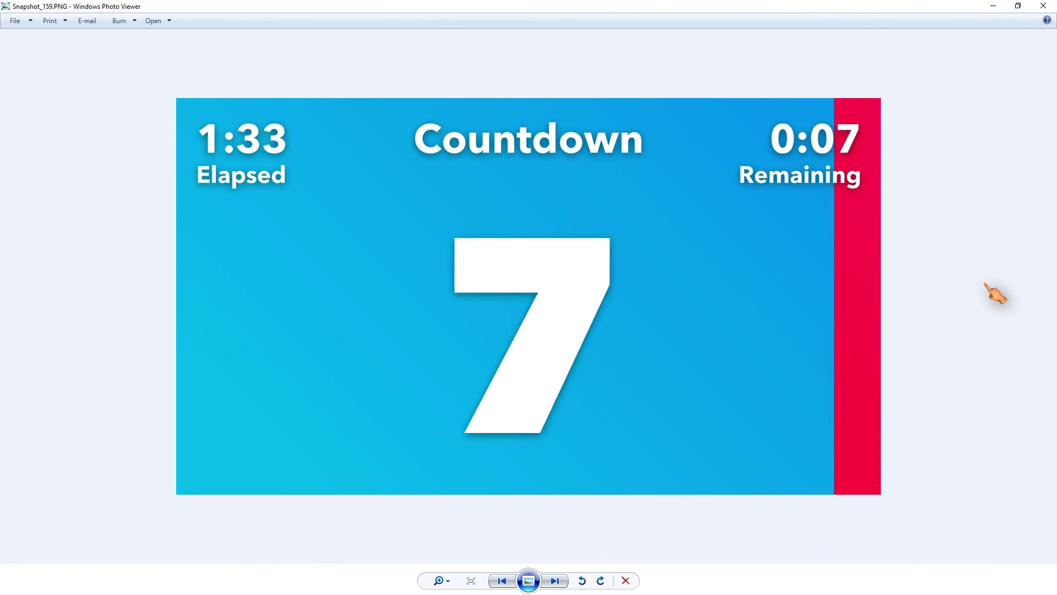
{"action": "key", "text": "Right"}
{"action": "key", "text": "Right"}
{"action": "key", "text": "Right"}
{"action": "key", "text": "Right"}
{"action": "key", "text": "Right"}
{"action": "key", "text": "Right"}
{"action": "key", "text": "Right"}
{"action": "key", "text": "Right"}
{"action": "key", "text": "Right"}
{"action": "key", "text": "Right"}
{"action": "key", "text": "Right"}
{"action": "key", "text": "Right"}
{"action": "key", "text": "Right"}
{"action": "key", "text": "Right"}
{"action": "key", "text": "Right"}
{"action": "key", "text": "Right"}
{"action": "key", "text": "Right"}
{"action": "key", "text": "Right"}
{"action": "key", "text": "Right"}
{"action": "key", "text": "Right"}
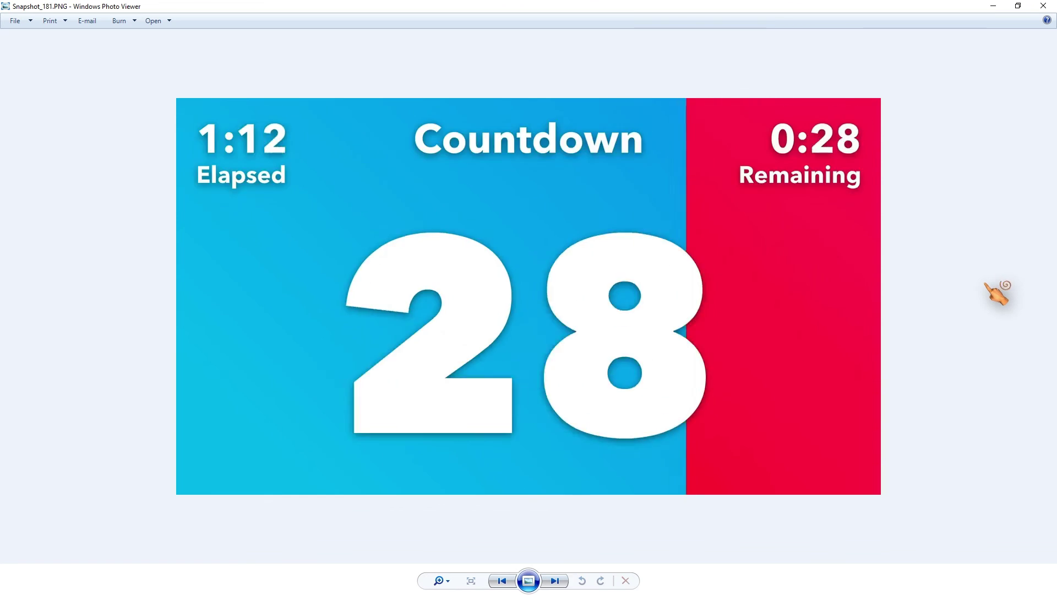
{"action": "key", "text": "Right"}
{"action": "key", "text": "Right"}
{"action": "key", "text": "Right"}
{"action": "key", "text": "Right"}
{"action": "key", "text": "Right"}
{"action": "key", "text": "Right"}
{"action": "key", "text": "Right"}
{"action": "key", "text": "Right"}
{"action": "key", "text": "Right"}
{"action": "key", "text": "Right"}
{"action": "key", "text": "Right"}
{"action": "key", "text": "Right"}
{"action": "key", "text": "Right"}
{"action": "key", "text": "Right"}
{"action": "key", "text": "Right"}
{"action": "key", "text": "Right"}
{"action": "key", "text": "Right"}
{"action": "key", "text": "Right"}
{"action": "key", "text": "Right"}
{"action": "key", "text": "Right"}
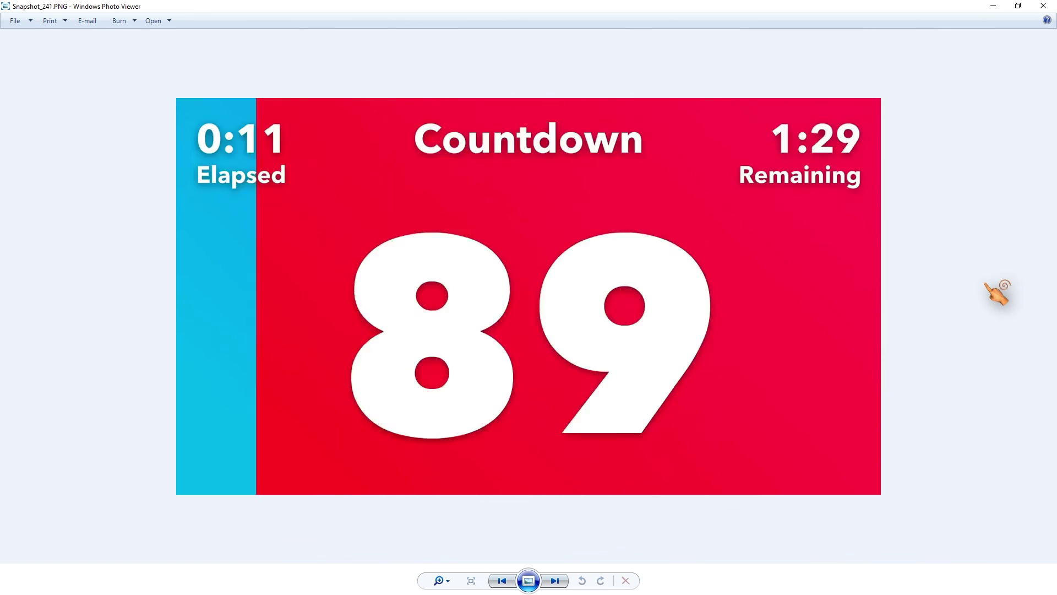
{"action": "key", "text": "Right"}
{"action": "key", "text": "Right"}
{"action": "key", "text": "Right"}
{"action": "key", "text": "Right"}
{"action": "key", "text": "Right"}
{"action": "key", "text": "Right"}
{"action": "key", "text": "Right"}
{"action": "key", "text": "Right"}
{"action": "key", "text": "Right"}
{"action": "key", "text": "Right"}
{"action": "key", "text": "Right"}
{"action": "key", "text": "Right"}
{"action": "key", "text": "Right"}
{"action": "key", "text": "Right"}
{"action": "key", "text": "Right"}
{"action": "key", "text": "Right"}
{"action": "key", "text": "Right"}
{"action": "key", "text": "Right"}
{"action": "key", "text": "Right"}
{"action": "key", "text": "Right"}
{"action": "key", "text": "Right"}
{"action": "key", "text": "Right"}
{"action": "key", "text": "Right"}
{"action": "key", "text": "Right"}
{"action": "key", "text": "Right"}
{"action": "key", "text": "Right"}
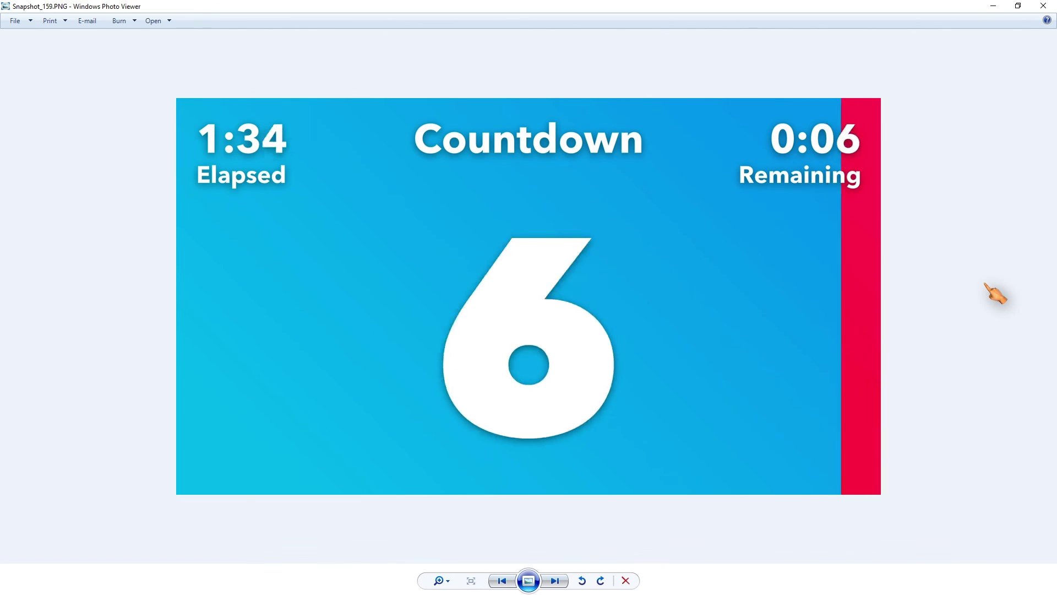